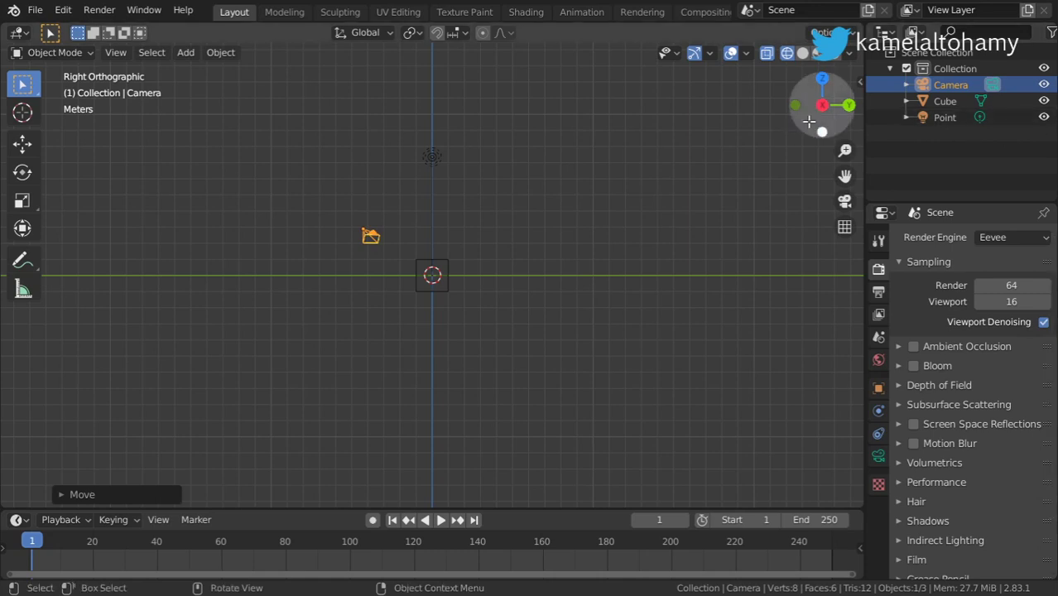
# - Make the main Collection the active item in the Outliner
pyautogui.click(943, 68)
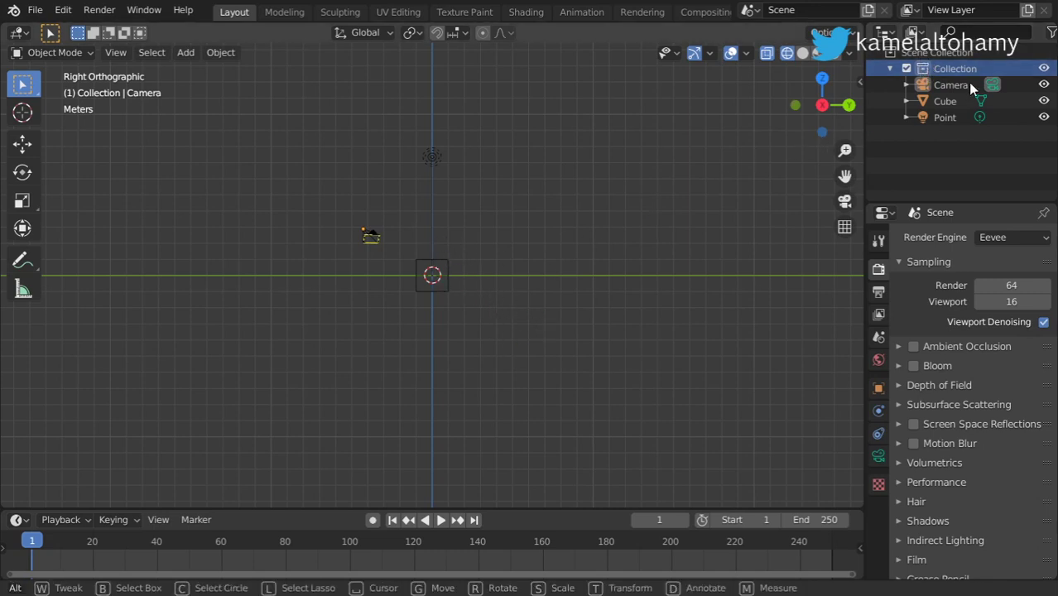
# - Add a UV sphere and move it up from the origin, viewed from the top
pyautogui.hotkey('shift', 'a')
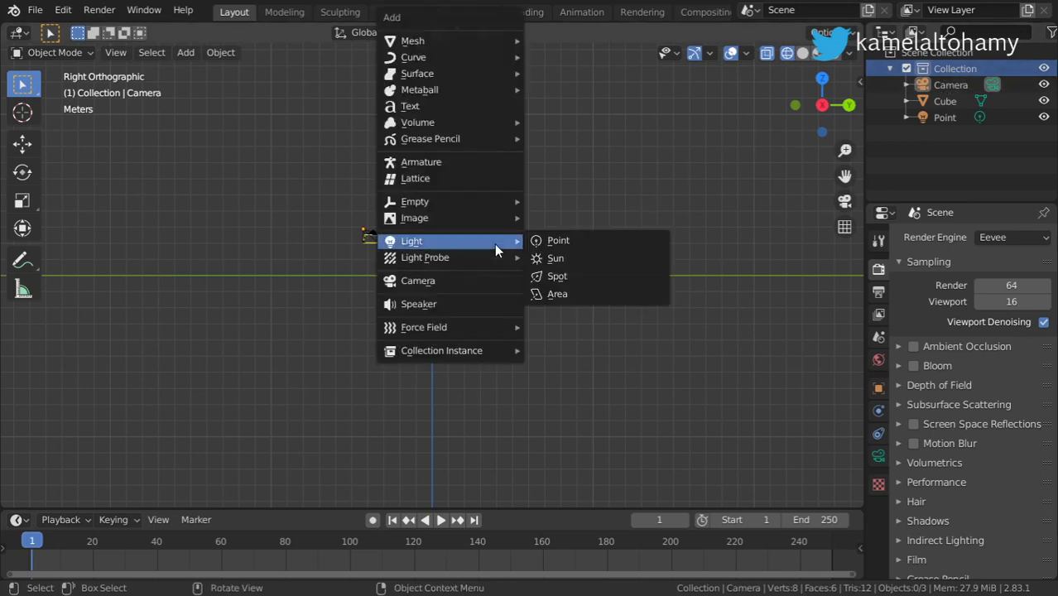
pyautogui.moveTo(497, 37)
pyautogui.click(568, 89)
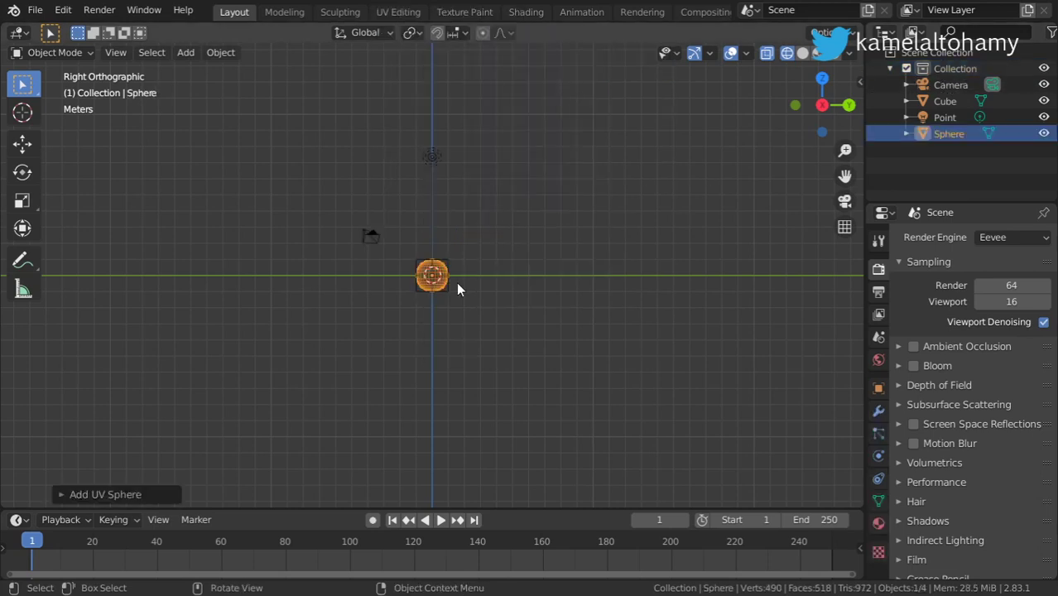
pyautogui.press('g')
pyautogui.press('x')
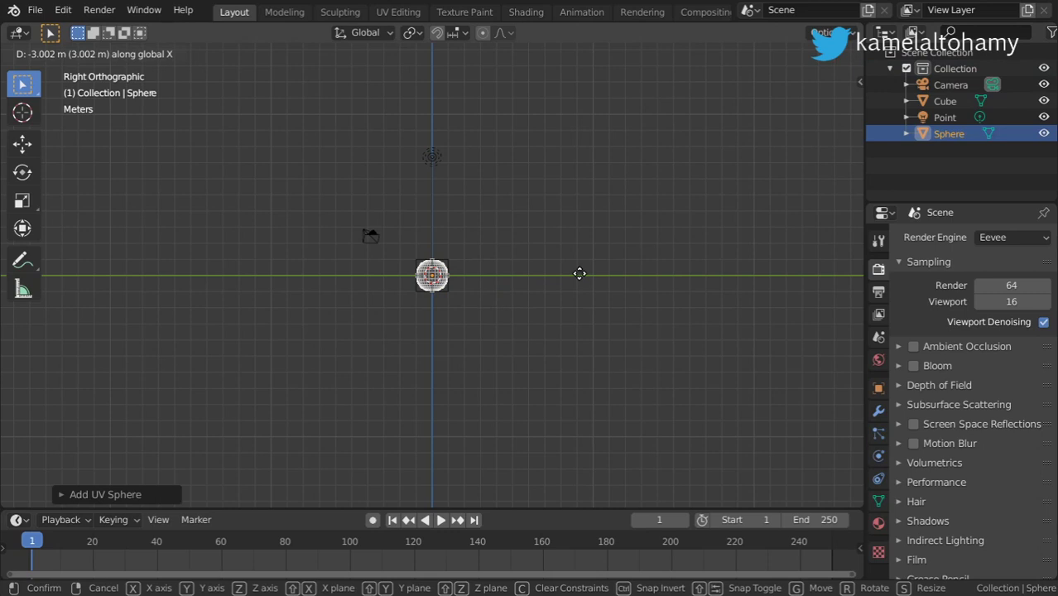
pyautogui.click(524, 279)
pyautogui.press('KP_7')
pyautogui.scroll(3, 500, 298)
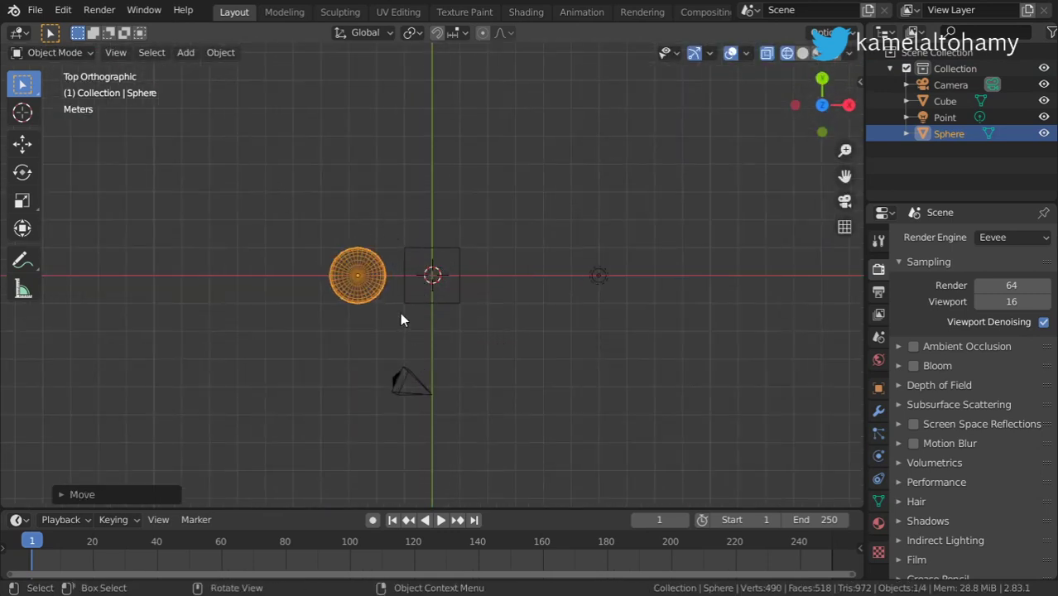
pyautogui.moveTo(374, 290); pyautogui.dragTo(370, 210)
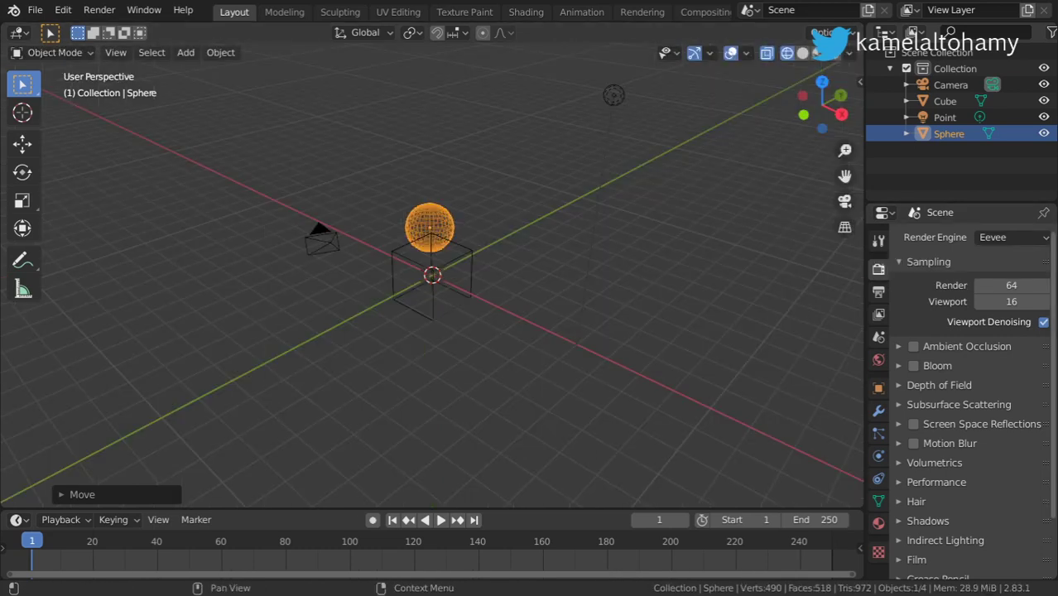
# - Box-select the cube, keep only the sphere selected, then select the point light
pyautogui.press('b')
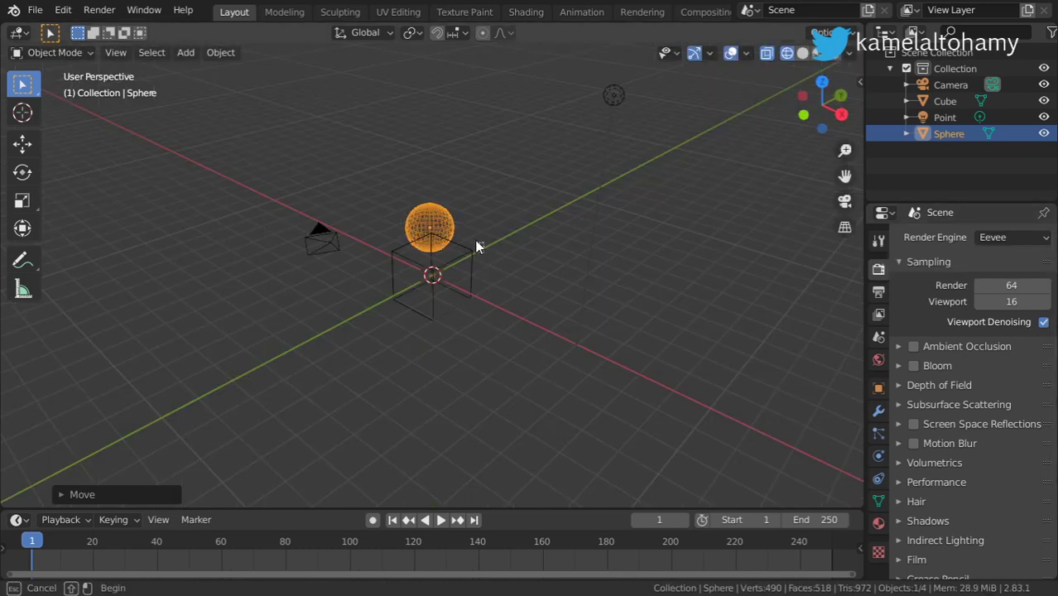
pyautogui.moveTo(476, 243); pyautogui.dragTo(447, 286)
pyautogui.moveTo(515, 260); pyautogui.dragTo(454, 280, button='middle')
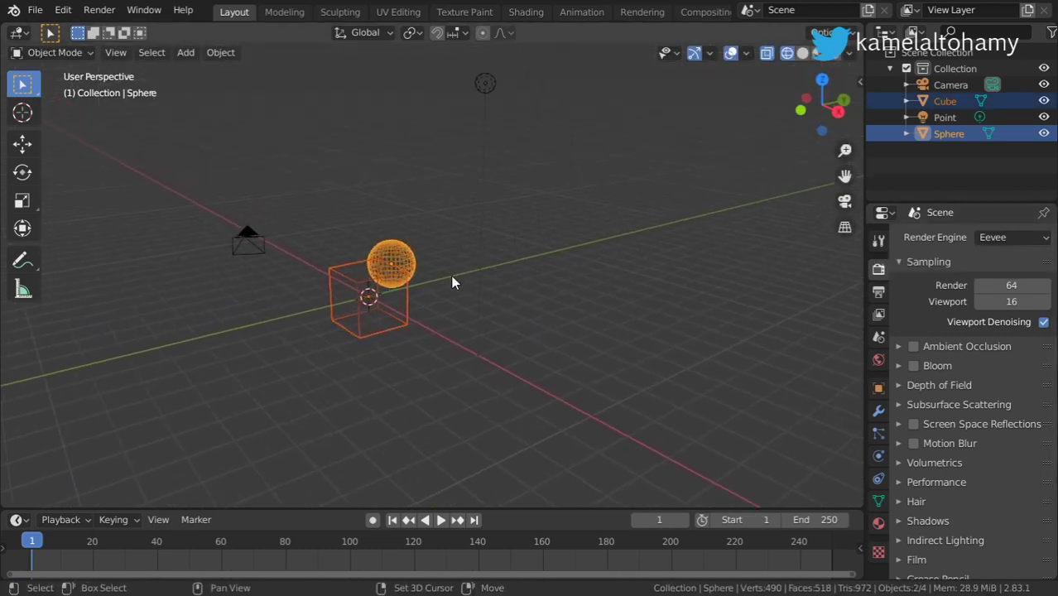
pyautogui.click(383, 286)
pyautogui.moveTo(392, 318); pyautogui.dragTo(499, 163, button='middle')
pyautogui.click(545, 102)
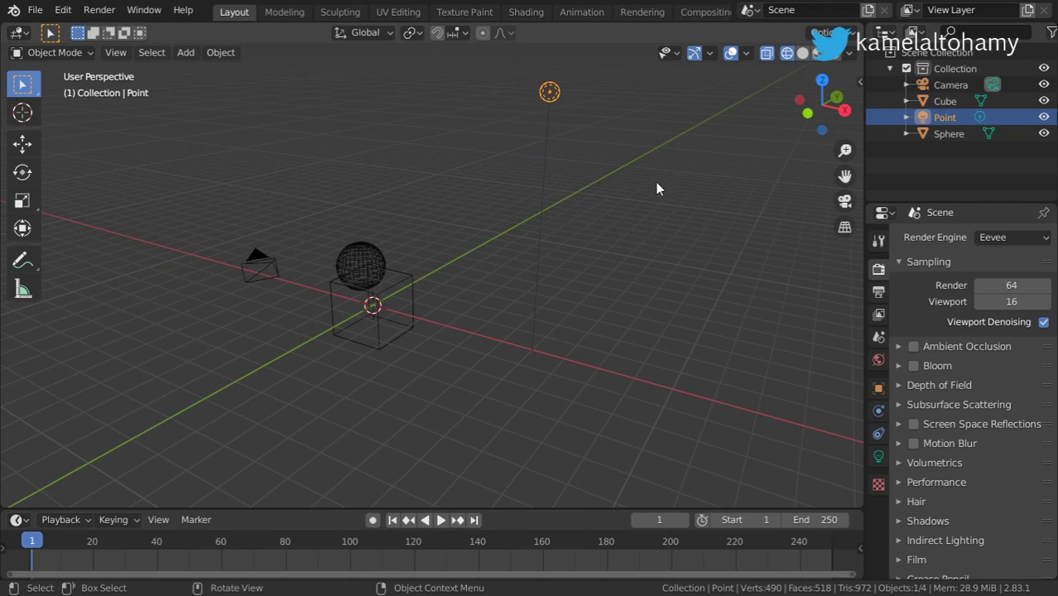
# - Add a Monkey mesh and place it to the right of the cube
pyautogui.hotkey('shift', 'a')
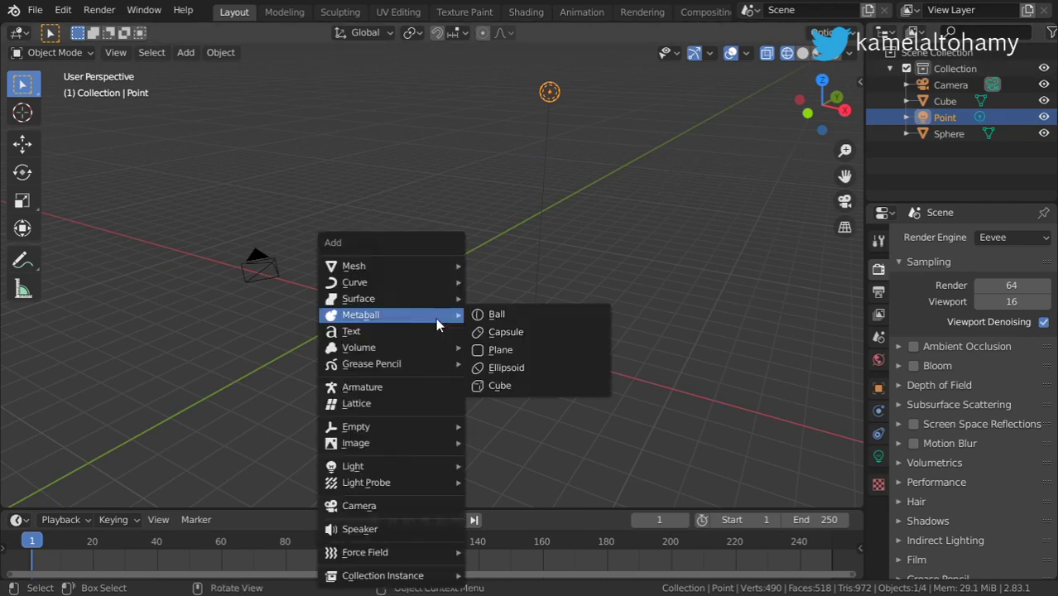
pyautogui.moveTo(433, 270)
pyautogui.click(499, 419)
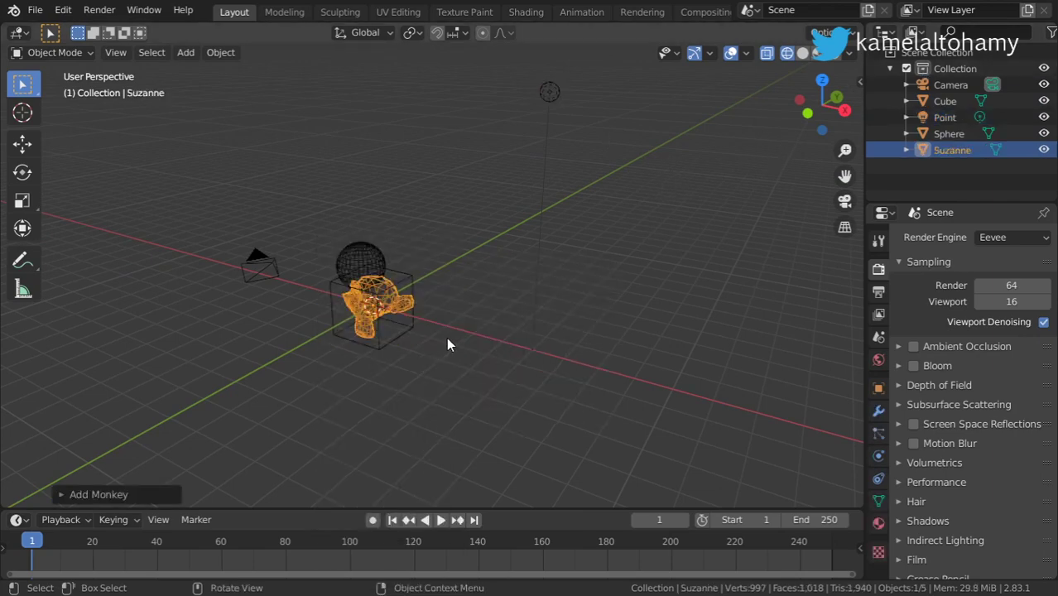
pyautogui.press('g')
pyautogui.click(593, 375)
# - Move the monkey into a new collection named 'Monkey'
pyautogui.press('m')
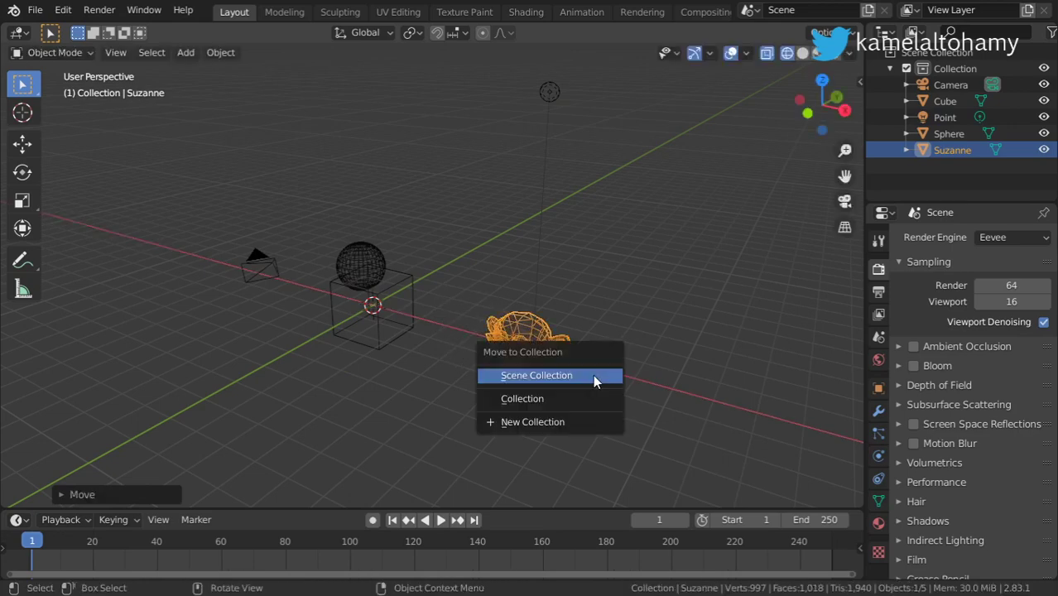
pyautogui.click(568, 420)
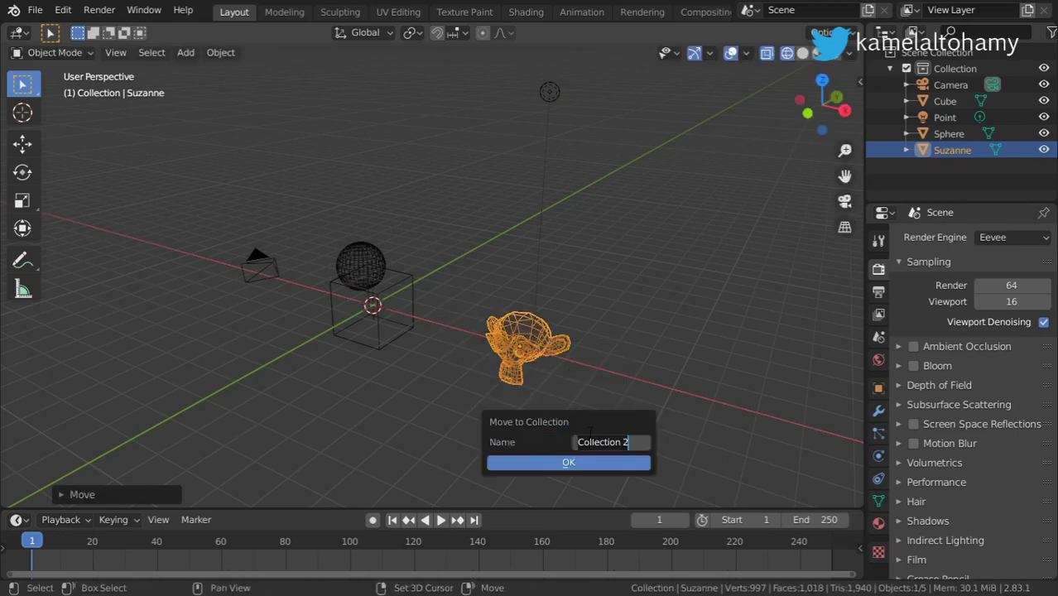
pyautogui.write('Monke')
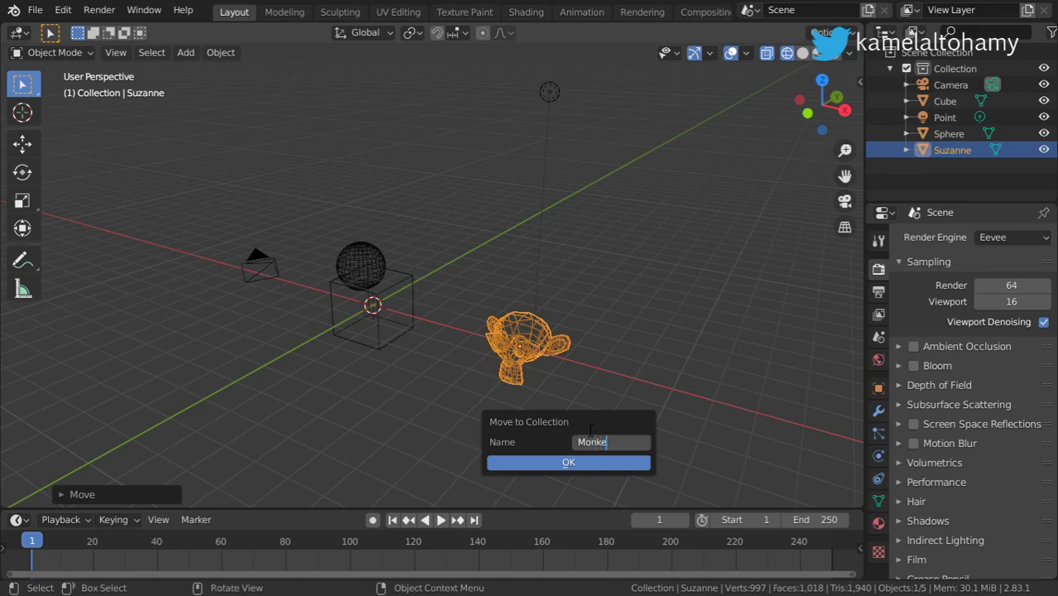
pyautogui.write('y')
pyautogui.press('Return')
pyautogui.click(598, 464)
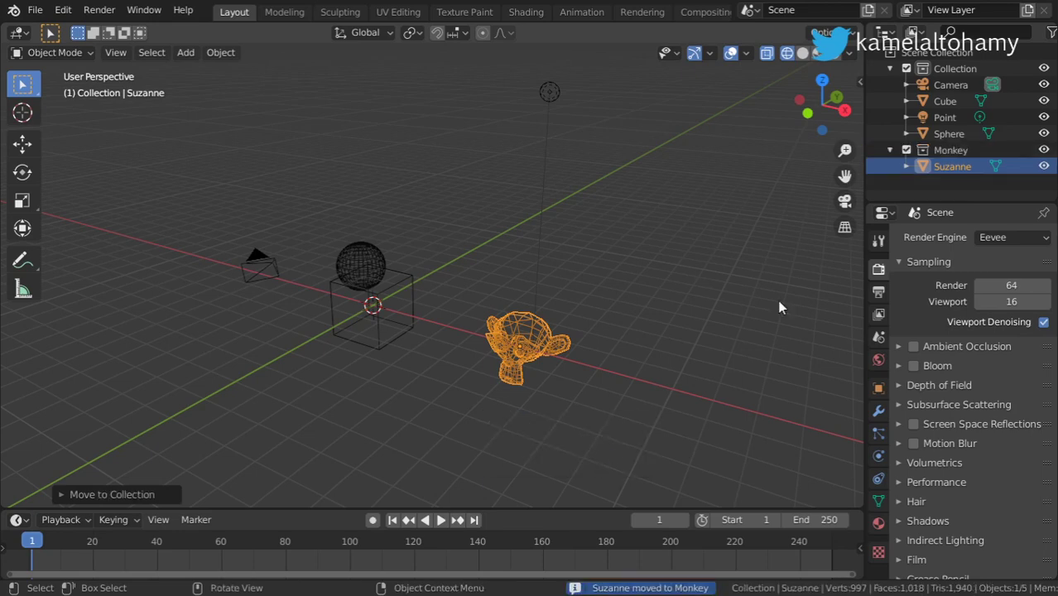
# - Place three Monkey collection instances around the scene, the third in the foreground
pyautogui.click(925, 153)
pyautogui.moveTo(928, 155); pyautogui.dragTo(702, 266)
pyautogui.scroll(-2, 705, 311)
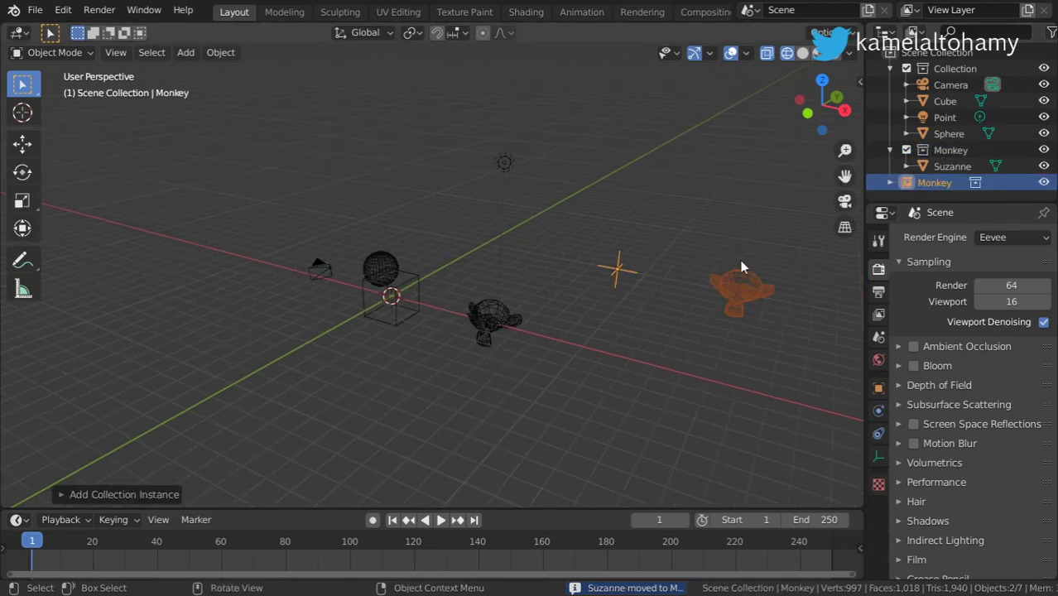
pyautogui.scroll(-2, 709, 302)
pyautogui.scroll(1, 691, 306)
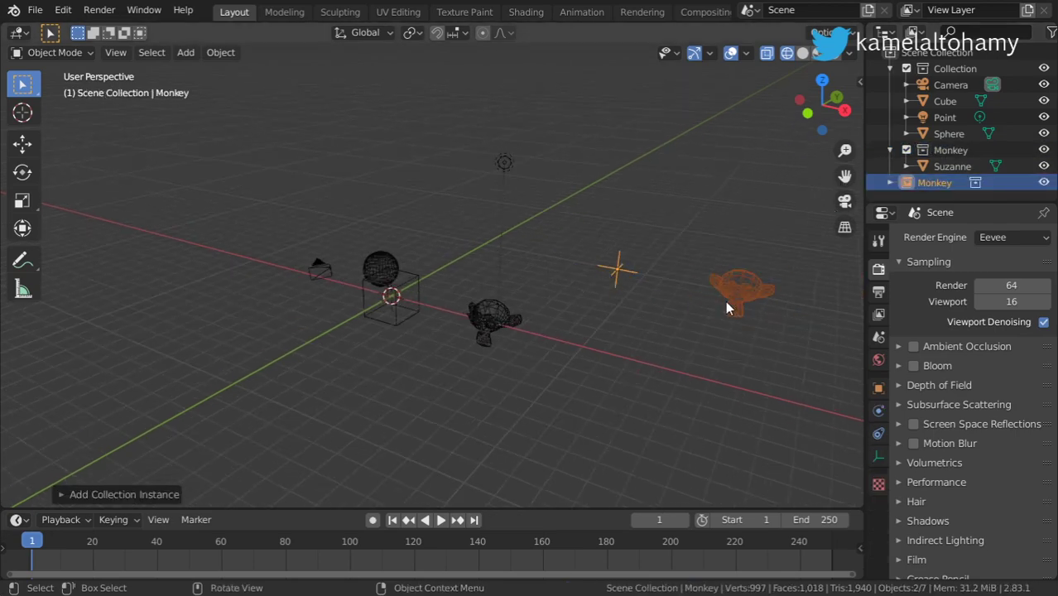
pyautogui.keyDown('shift'); pyautogui.moveTo(725, 308); pyautogui.dragTo(640, 288, button='middle'); pyautogui.keyUp('shift')
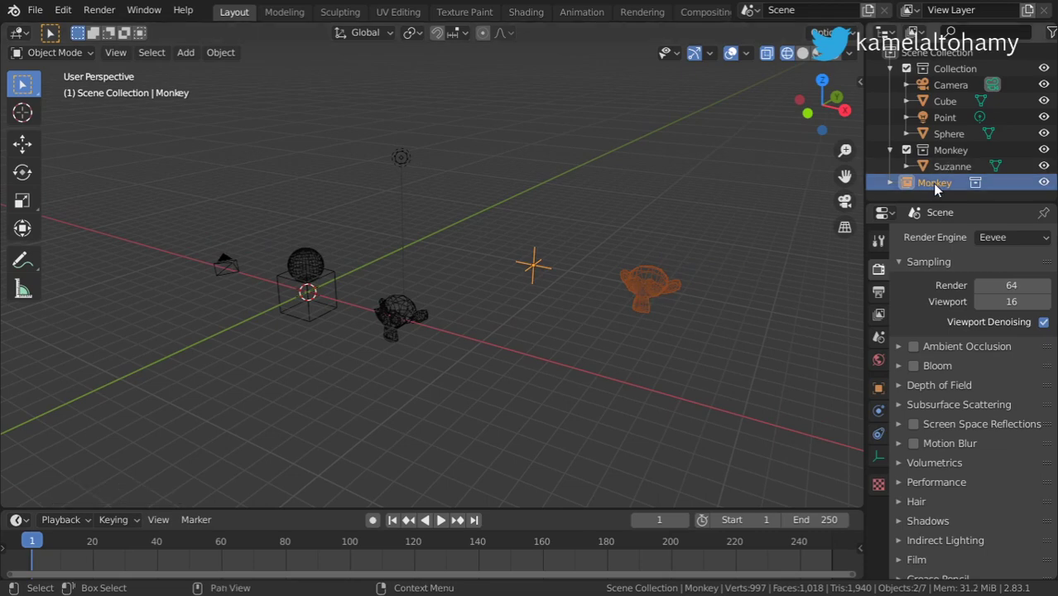
pyautogui.click(942, 151)
pyautogui.moveTo(942, 151); pyautogui.dragTo(673, 281)
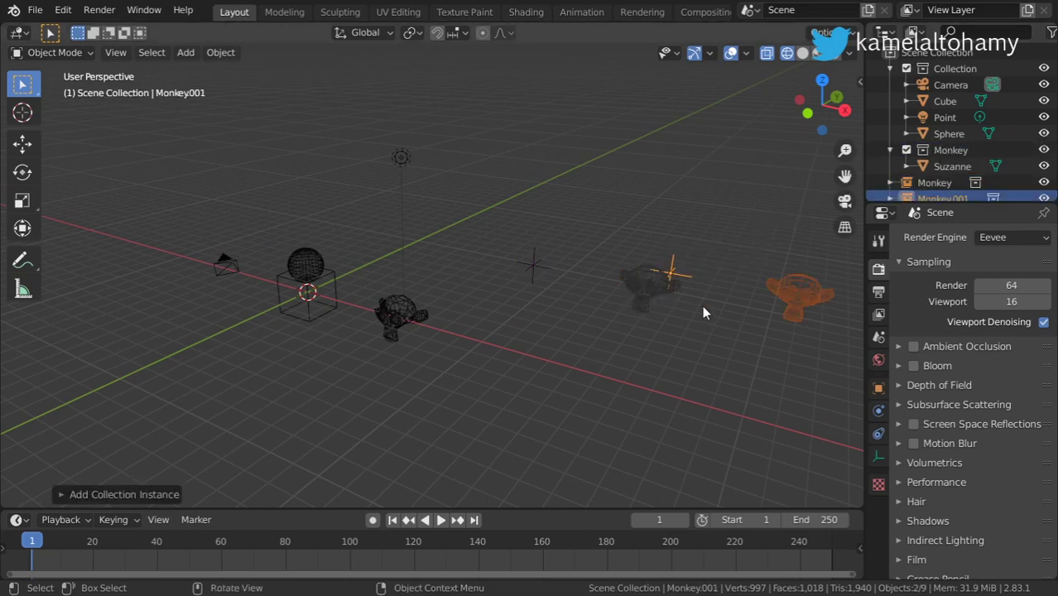
pyautogui.scroll(-1, 693, 302)
pyautogui.scroll(1, 693, 301)
pyautogui.moveTo(943, 151); pyautogui.dragTo(231, 344)
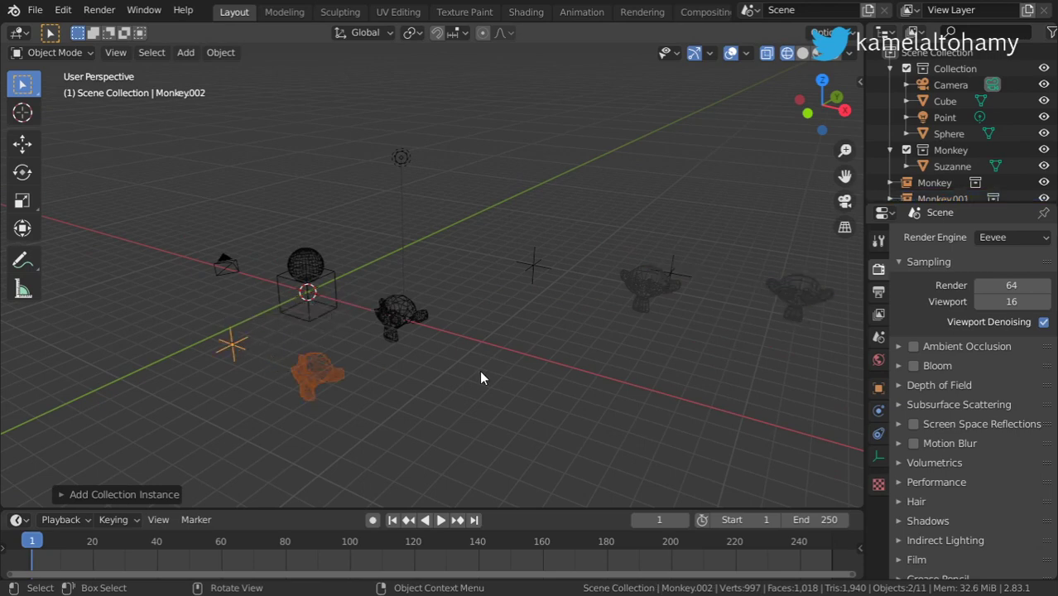
# - Add a lattice on the Suzanne monkey and put it in the Monkey collection
pyautogui.click(385, 307)
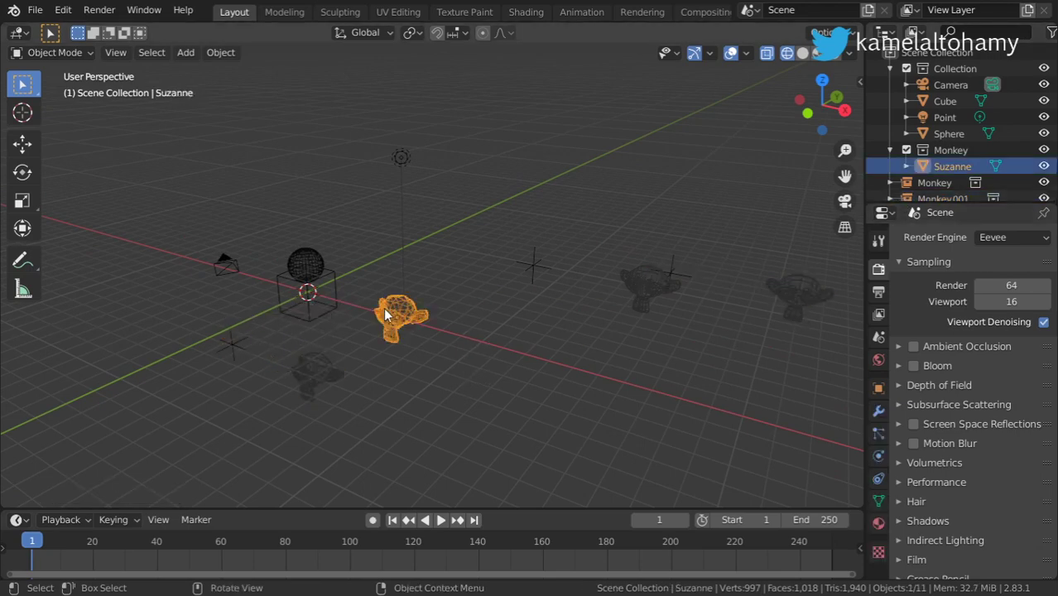
pyautogui.scroll(2, 397, 314)
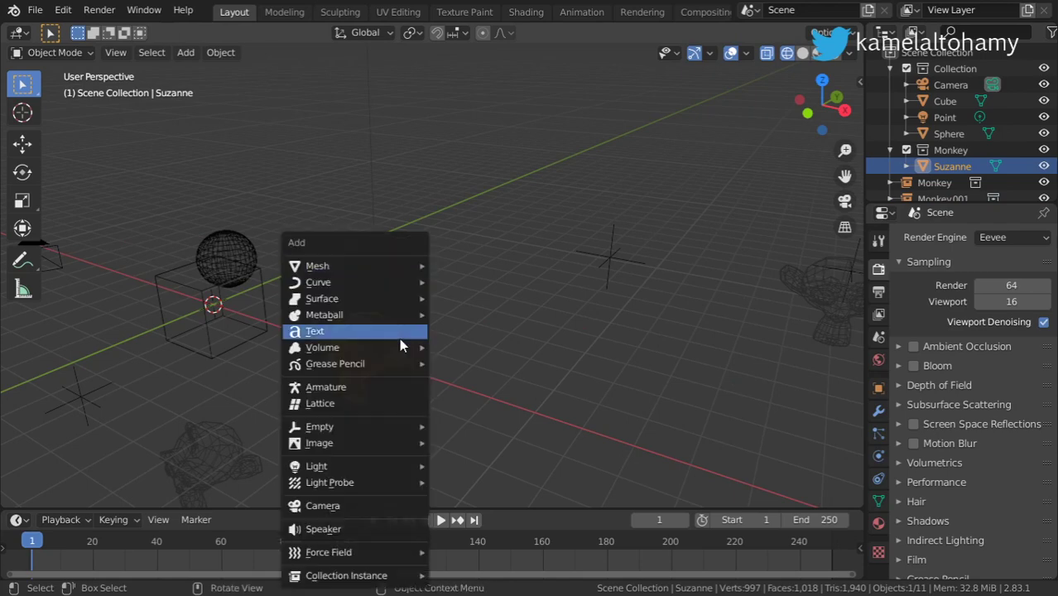
pyautogui.hotkey('shift', 'a')
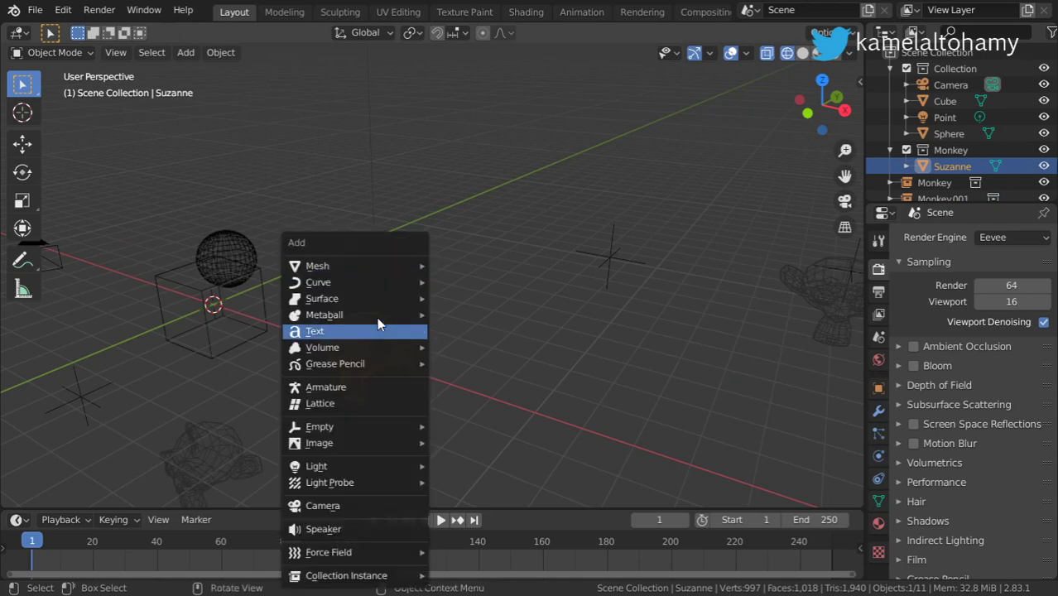
pyautogui.click(362, 403)
pyautogui.press('g')
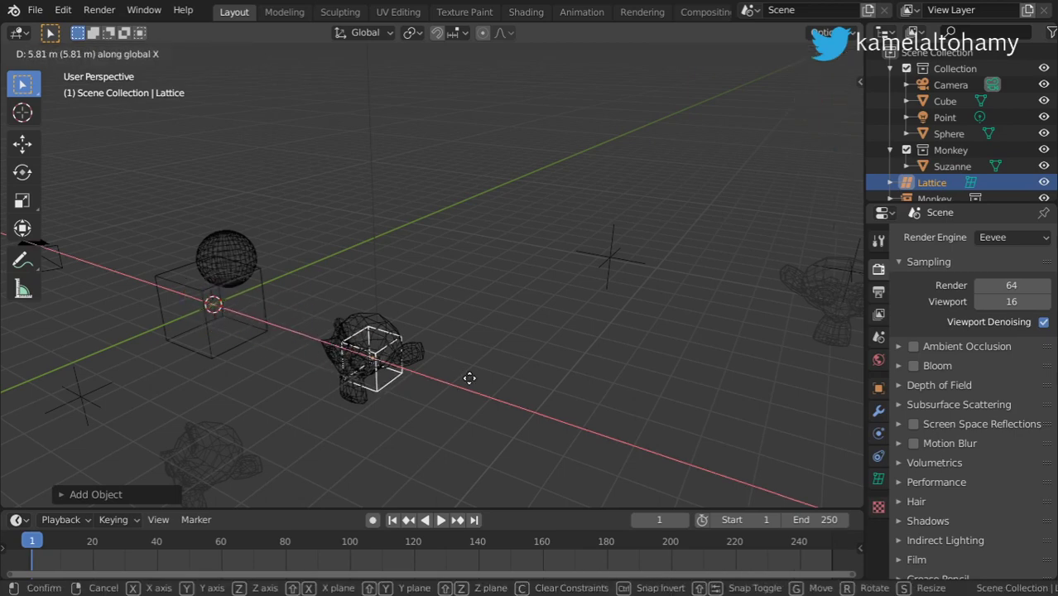
pyautogui.click(448, 368)
pyautogui.press('m')
pyautogui.click(403, 344)
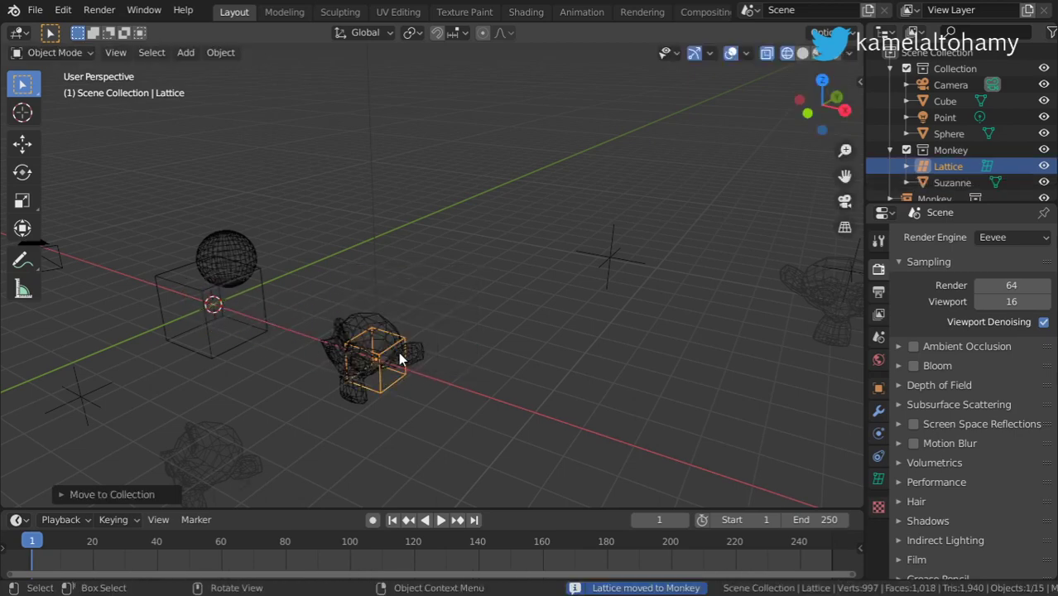
# - Shift the lattice along X and scale it up to enclose the monkey
pyautogui.press('g')
pyautogui.press('x')
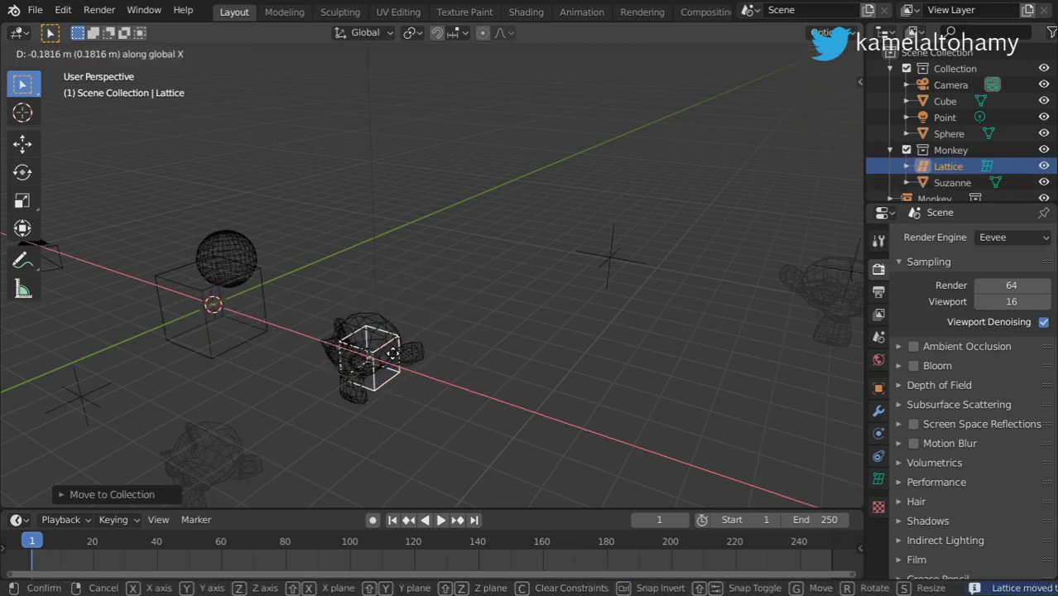
pyautogui.click(392, 354)
pyautogui.press('s')
pyautogui.click(482, 378)
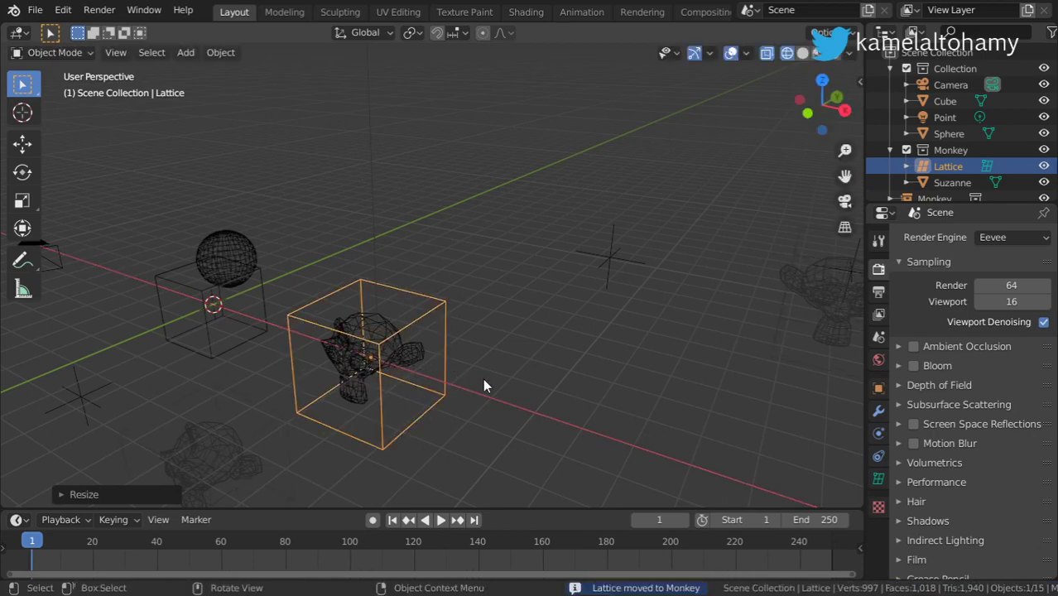
# - Enlarge and widen the Outliner to list the Monkey instances and open its filter options
pyautogui.scroll(-2, 462, 351)
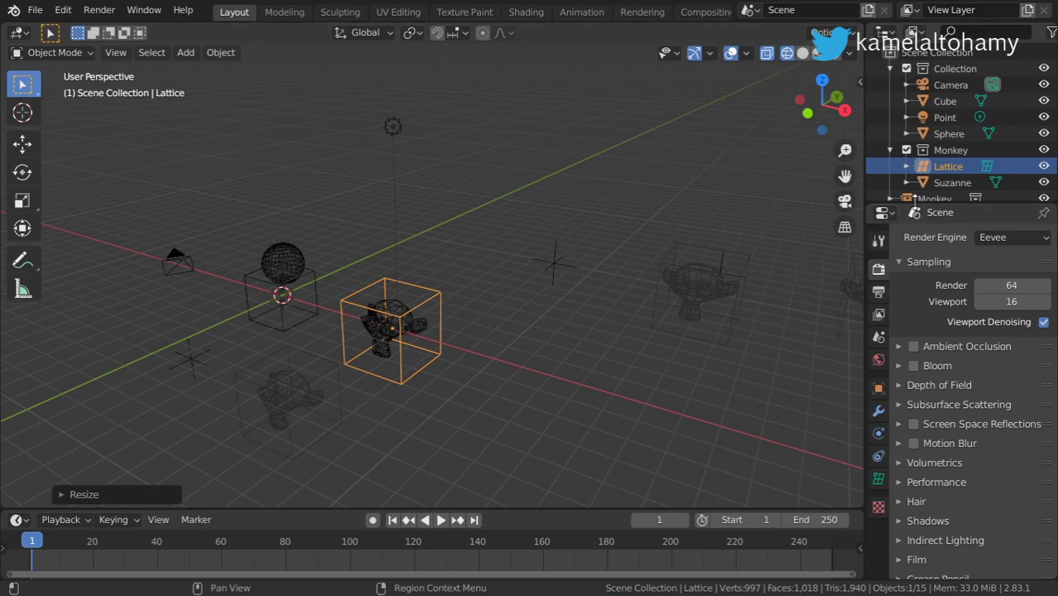
pyautogui.moveTo(943, 204); pyautogui.dragTo(944, 323)
pyautogui.click(936, 200)
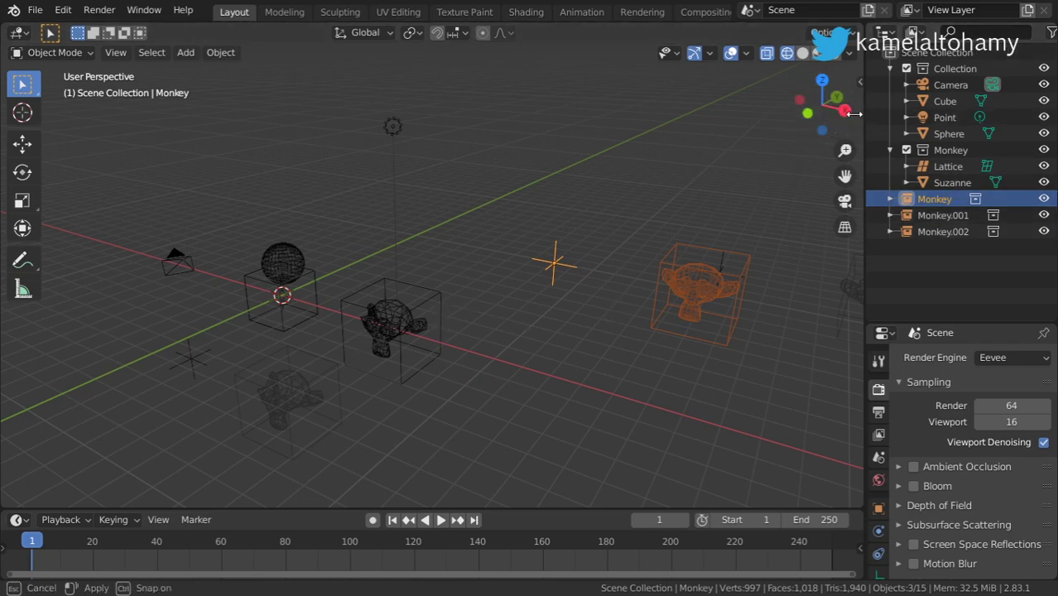
pyautogui.moveTo(865, 122); pyautogui.dragTo(816, 122)
pyautogui.click(1014, 32)
# - Enable the viewport and render restriction toggles, then hide the Lattice in viewports
pyautogui.click(936, 84)
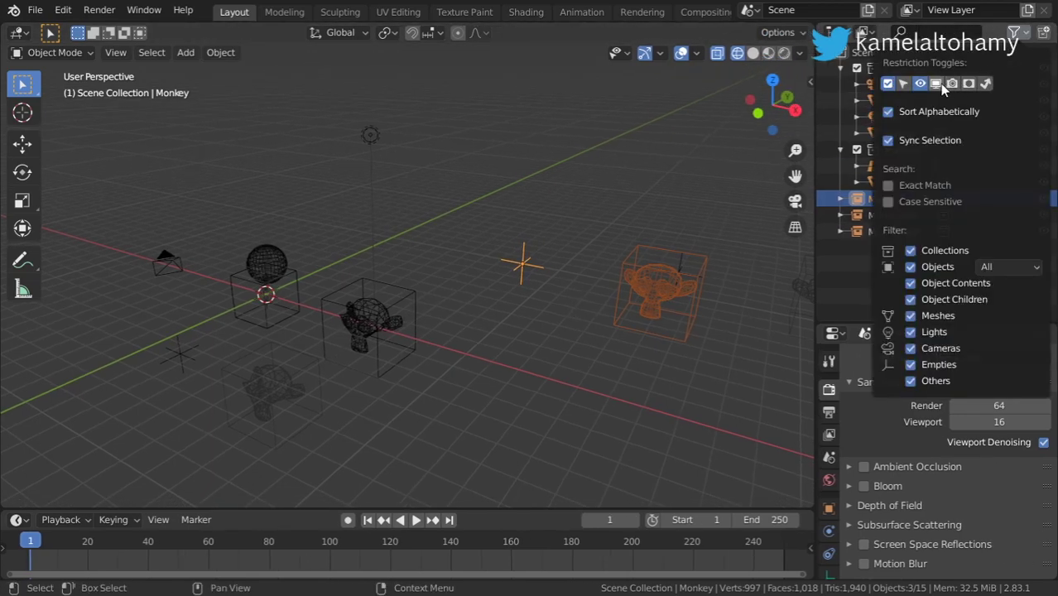
pyautogui.click(952, 84)
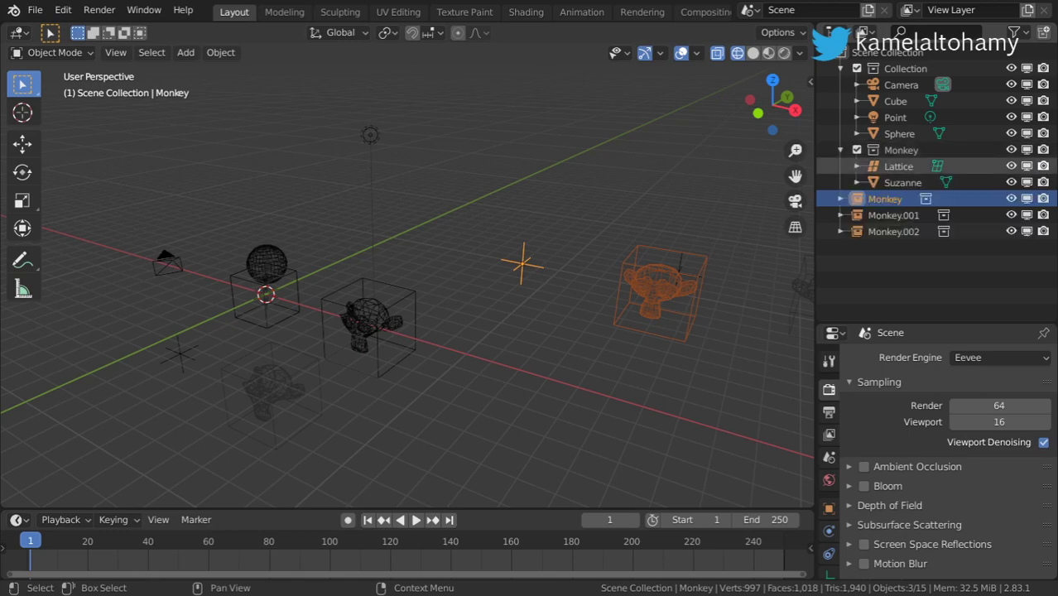
pyautogui.click(1025, 167)
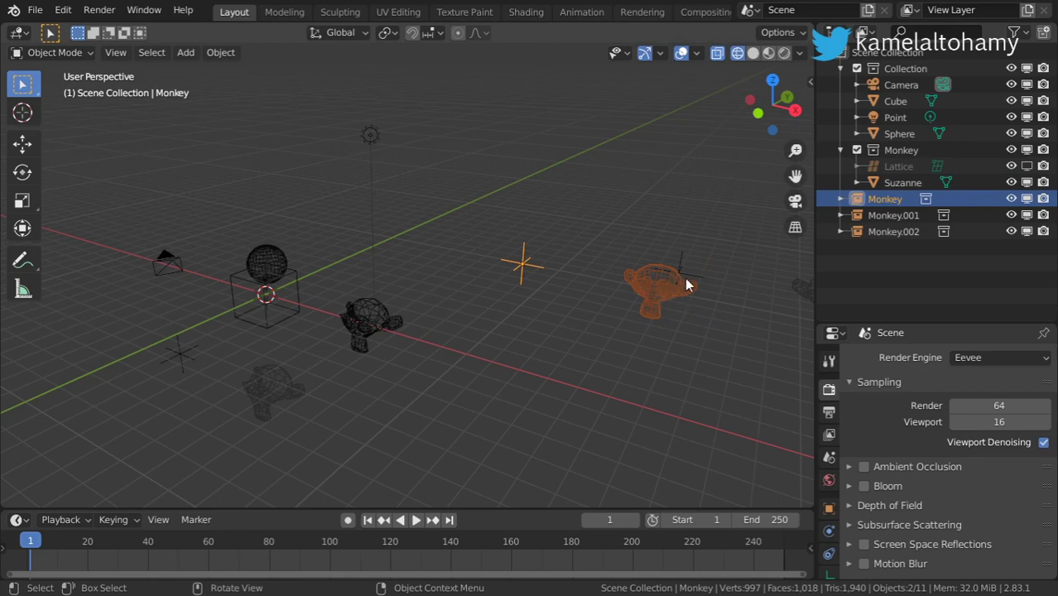
# - Show the Lattice in viewports again and frame the Monkey instances
pyautogui.click(1027, 165)
pyautogui.keyDown('shift'); pyautogui.click(893, 231); pyautogui.keyUp('shift')
pyautogui.press('KP_Decimal')
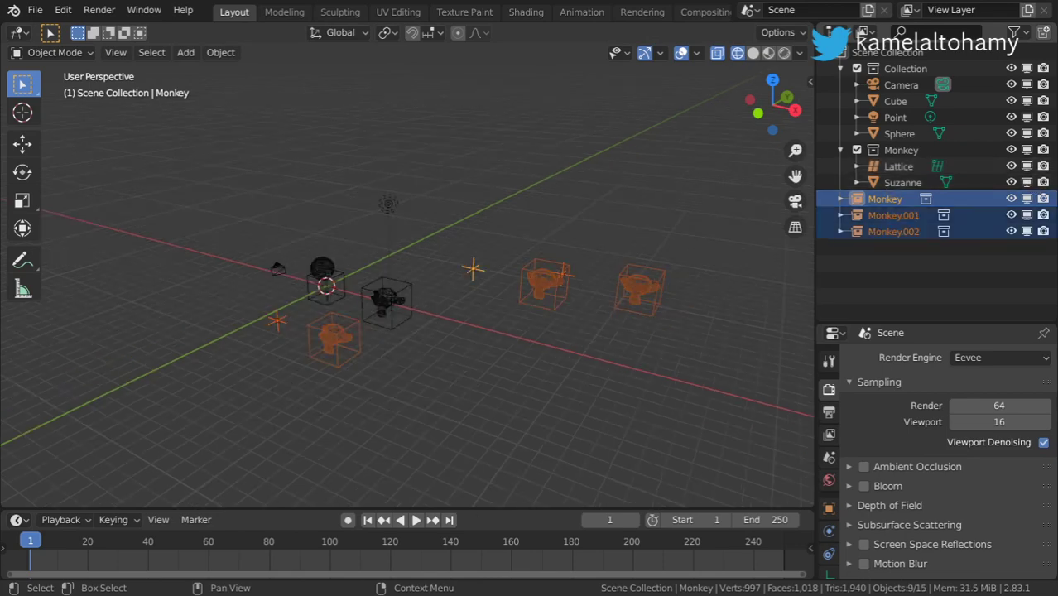
pyautogui.click(500, 314)
# - Select Monkey, Monkey.001 and Monkey.002 together in the Outliner
pyautogui.click(890, 215)
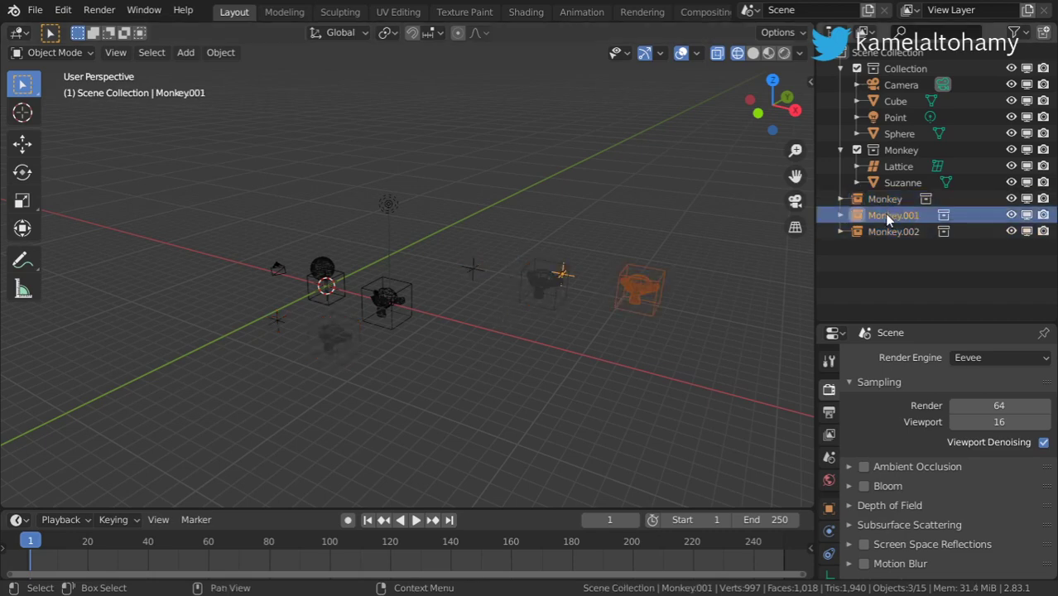
pyautogui.keyDown('shift'); pyautogui.click(884, 231); pyautogui.keyUp('shift')
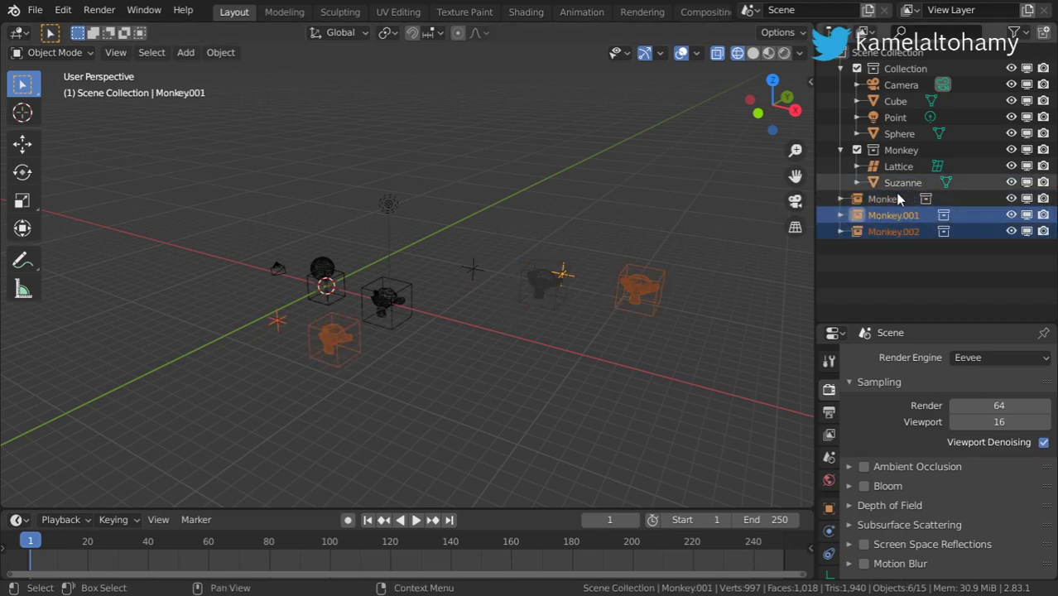
pyautogui.click(888, 200)
pyautogui.keyDown('ctrl'); pyautogui.click(885, 217); pyautogui.keyUp('ctrl')
pyautogui.keyDown('ctrl'); pyautogui.click(883, 231); pyautogui.keyUp('ctrl')
# - Move the three monkeys into a new 'Collection 3' and disable its rendering
pyautogui.press('m')
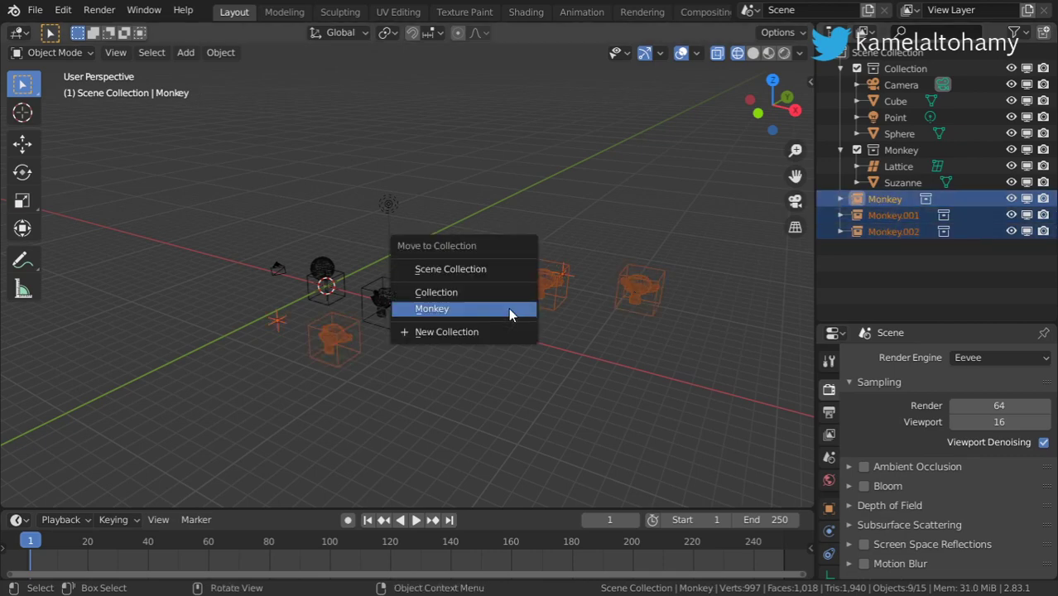
pyautogui.click(507, 331)
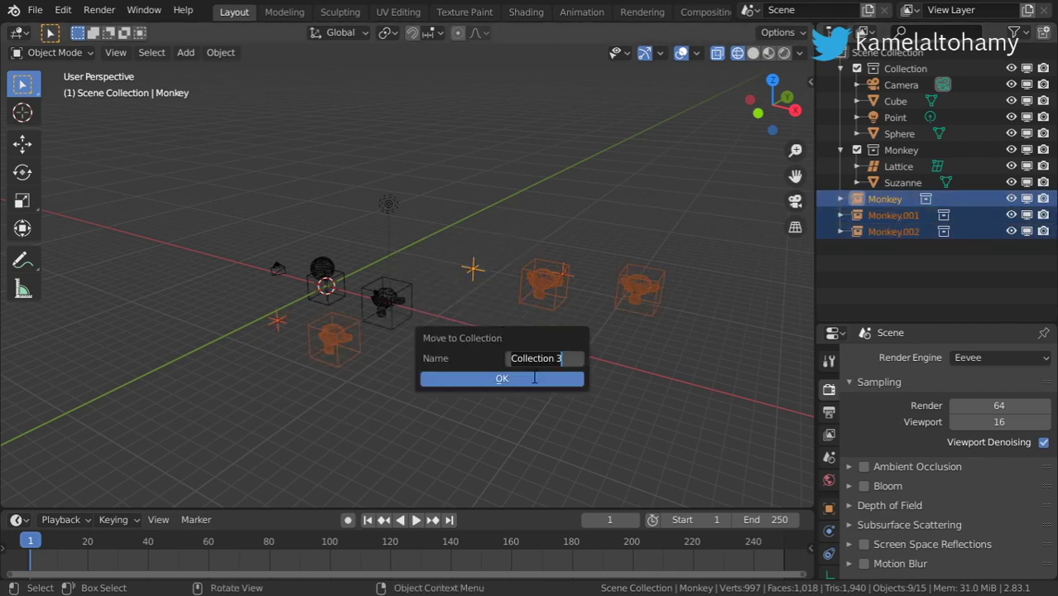
pyautogui.click(536, 376)
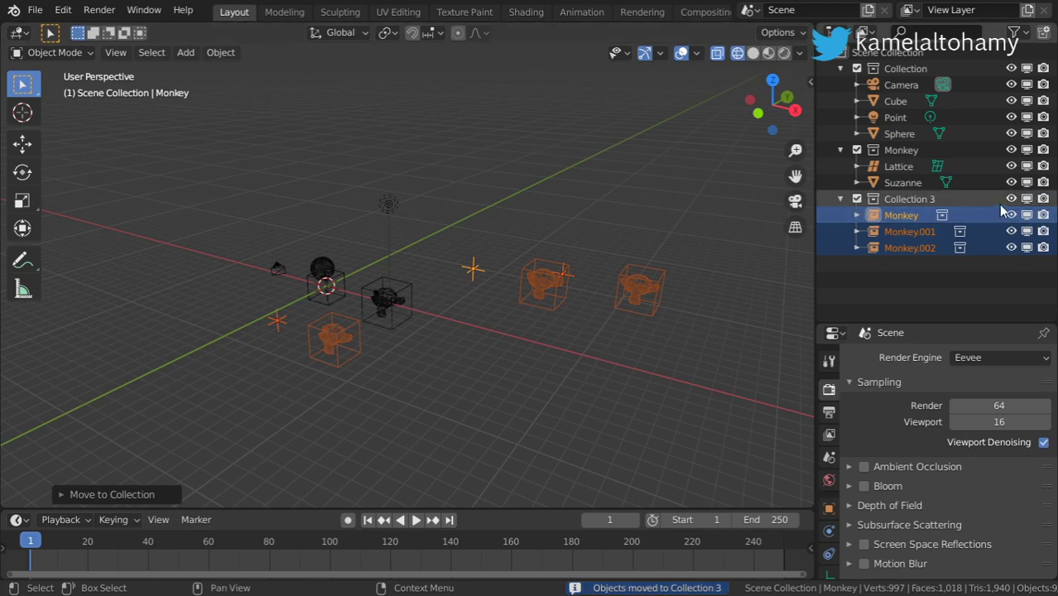
pyautogui.click(1042, 202)
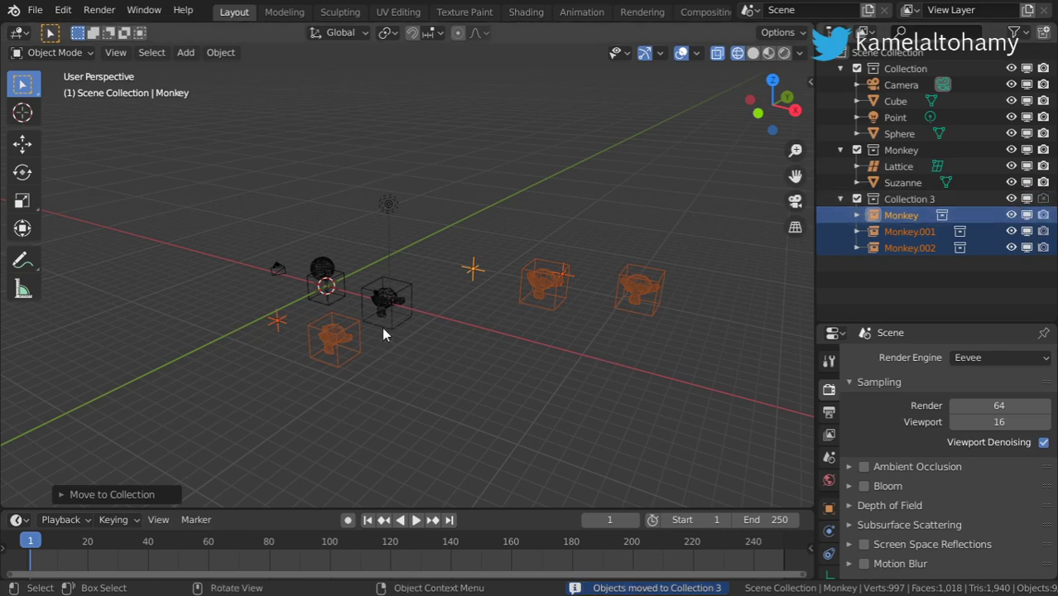
# - Switch to the scene camera view and pan the scene within the frame
pyautogui.moveTo(382, 327); pyautogui.dragTo(429, 306, button='middle')
pyautogui.press('n')
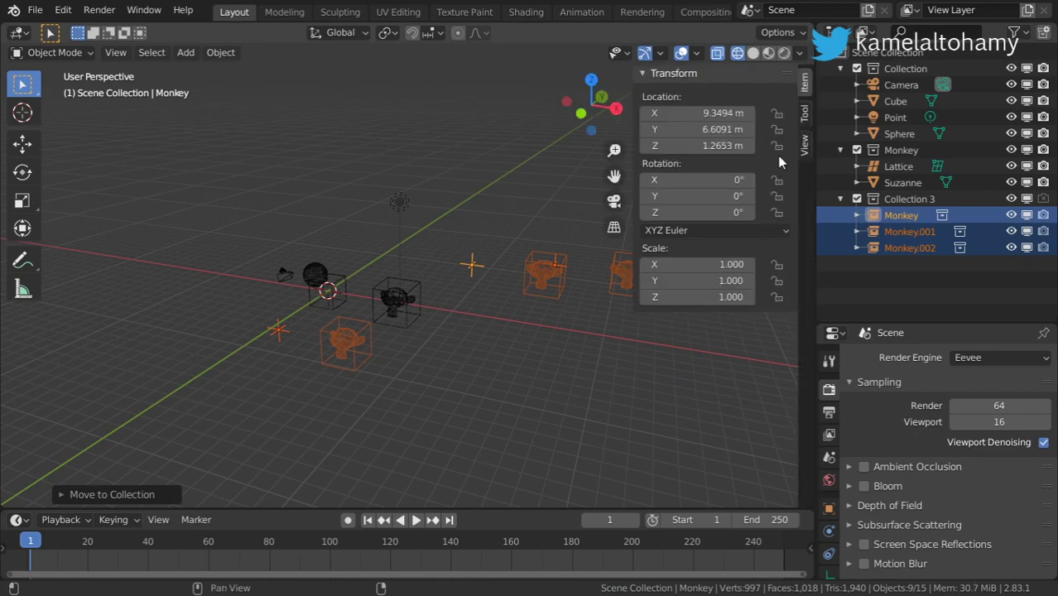
pyautogui.click(805, 142)
pyautogui.press('n')
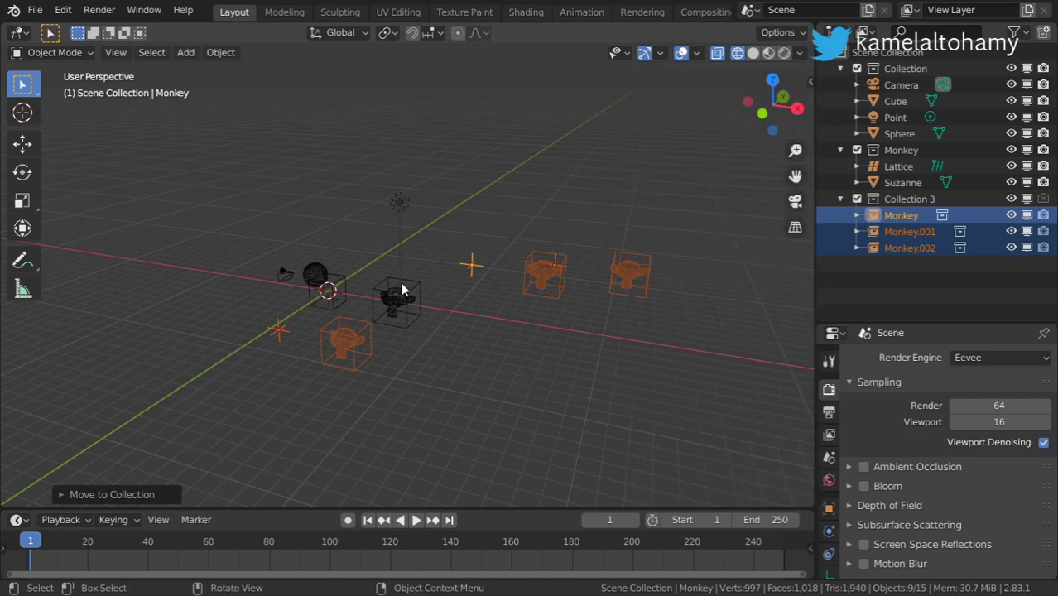
pyautogui.press('KP_0')
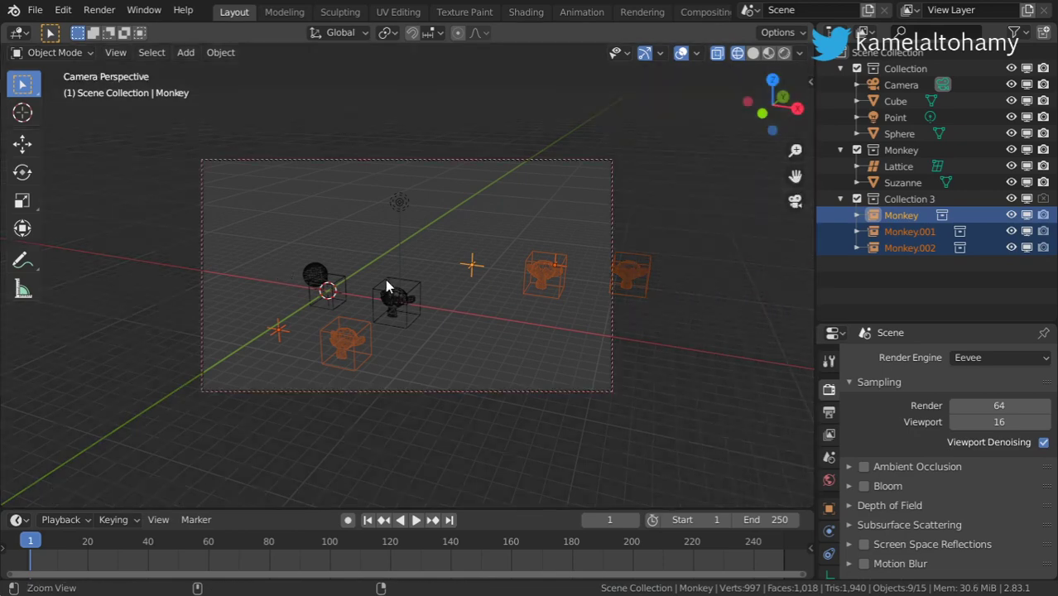
pyautogui.keyDown('shift'); pyautogui.moveTo(486, 308); pyautogui.dragTo(440, 299, button='middle'); pyautogui.keyUp('shift')
# - Turn on Rendered viewport shading and return to the render settings
pyautogui.click(783, 53)
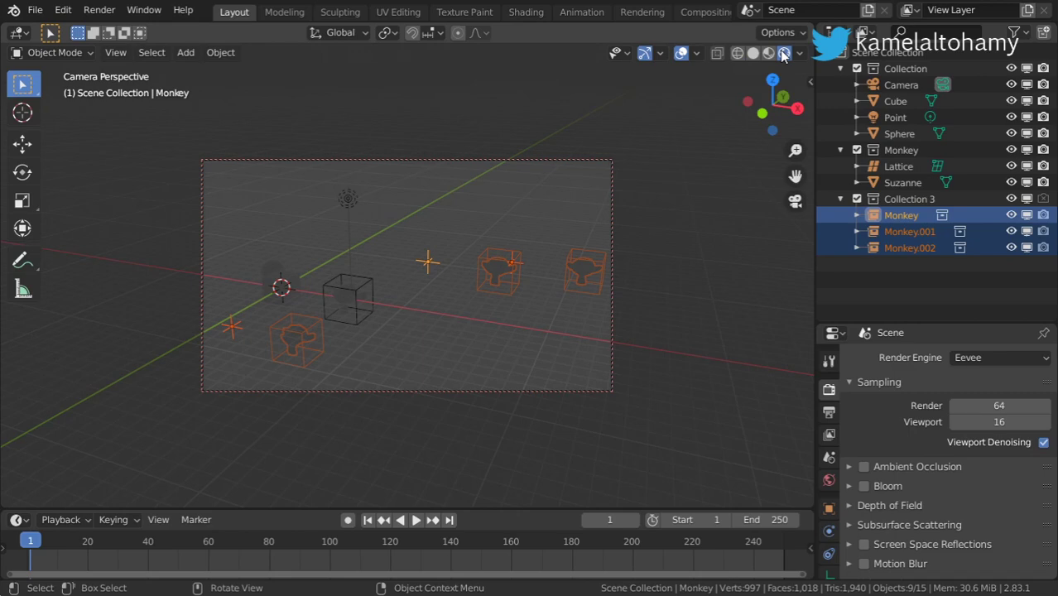
pyautogui.click(829, 360)
pyautogui.click(828, 389)
# - Render frame 1 with Render Image, review the result, close it and deselect everything
pyautogui.click(99, 10)
pyautogui.click(101, 32)
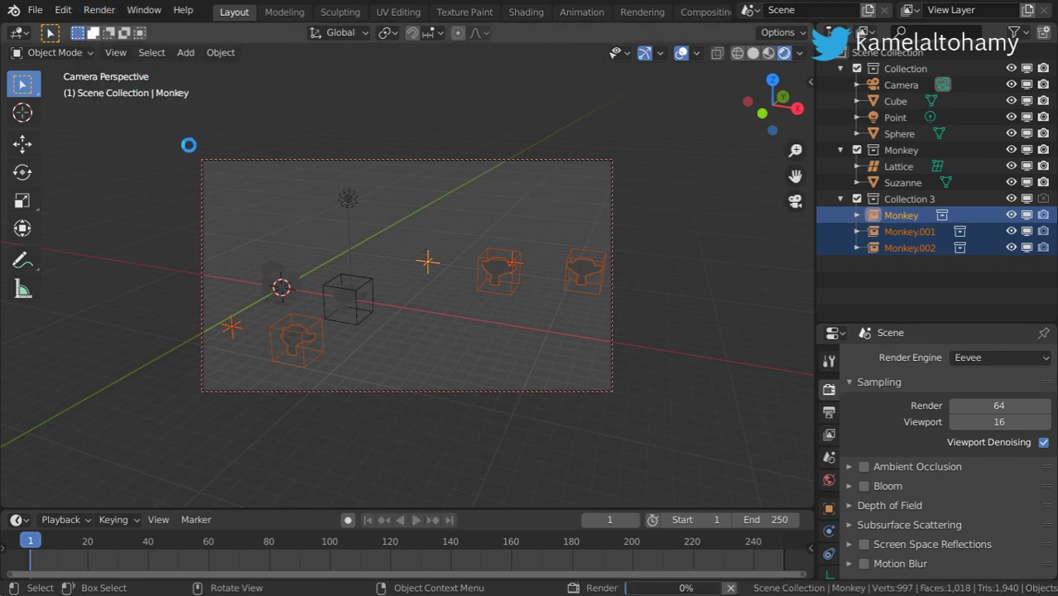
pyautogui.moveTo(960, 18); pyautogui.dragTo(373, 22)
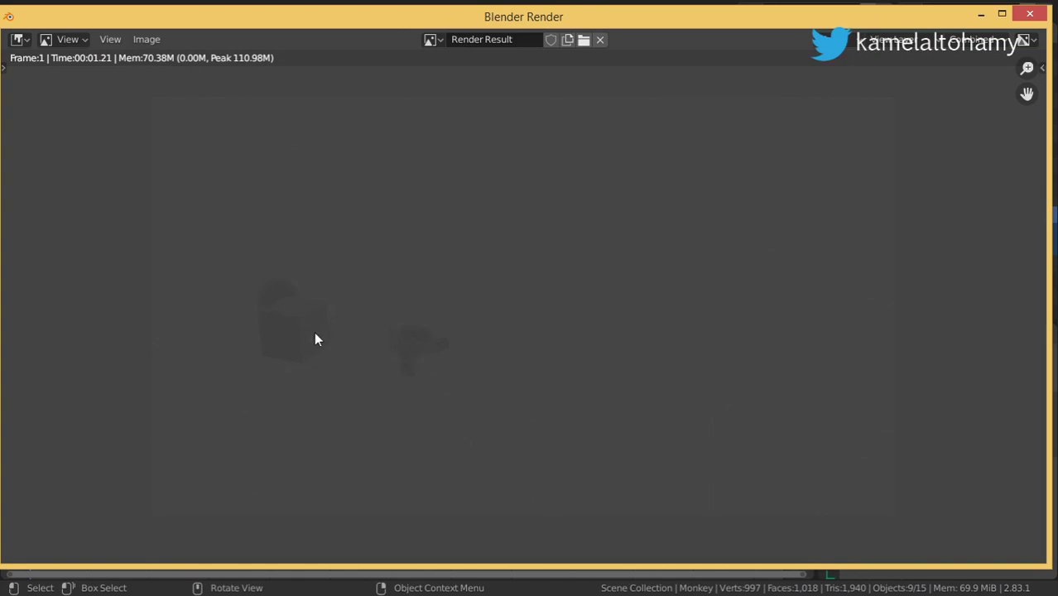
pyautogui.click(1029, 13)
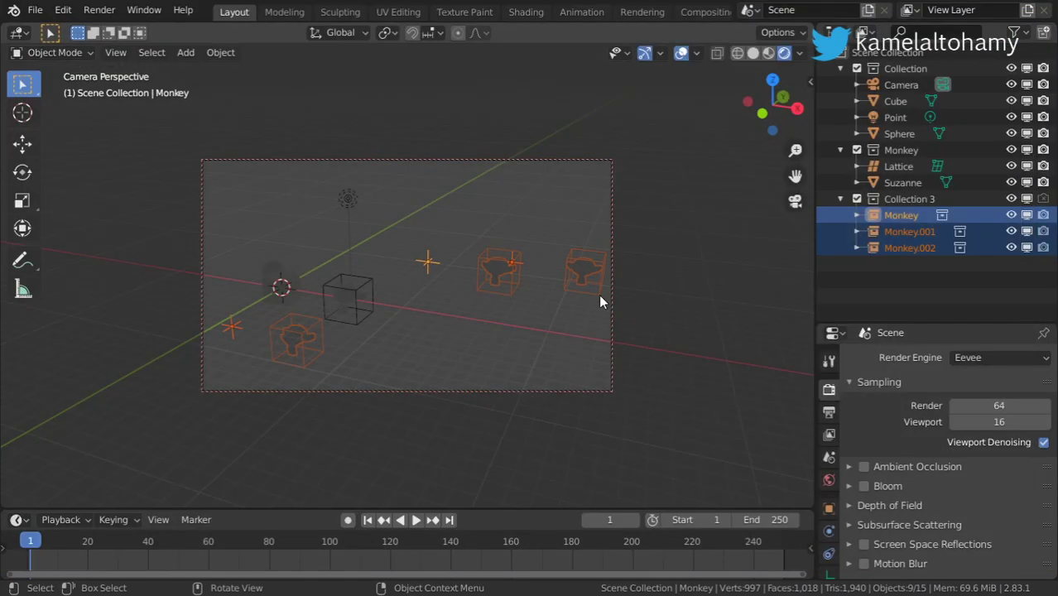
pyautogui.click(856, 288)
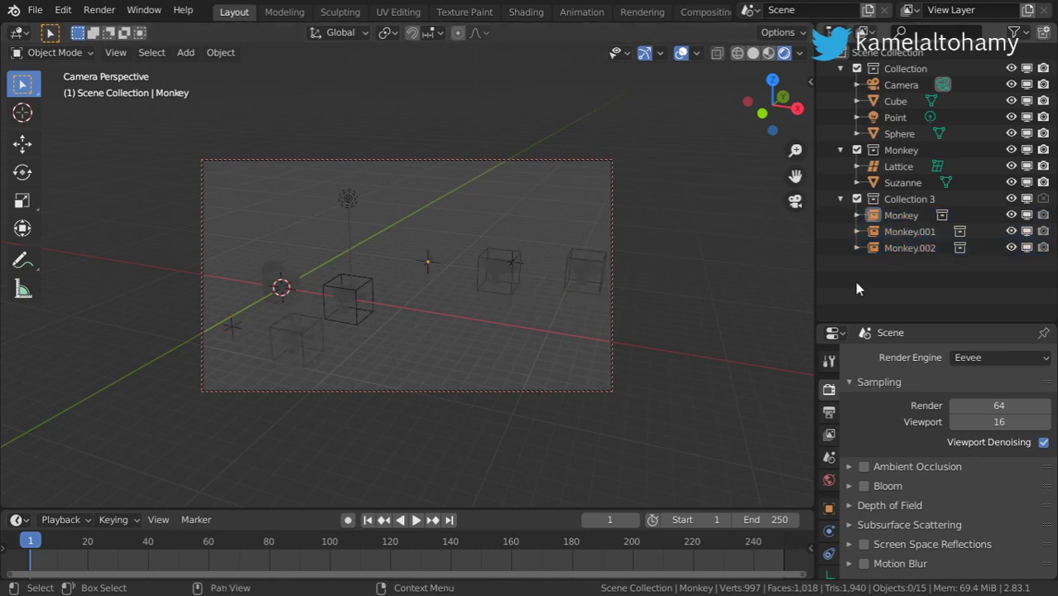
# - Toggle Collection 3 and Monkey collection visibility off and back on to test them
pyautogui.click(1027, 199)
pyautogui.click(1027, 198)
pyautogui.click(1028, 199)
pyautogui.click(1027, 199)
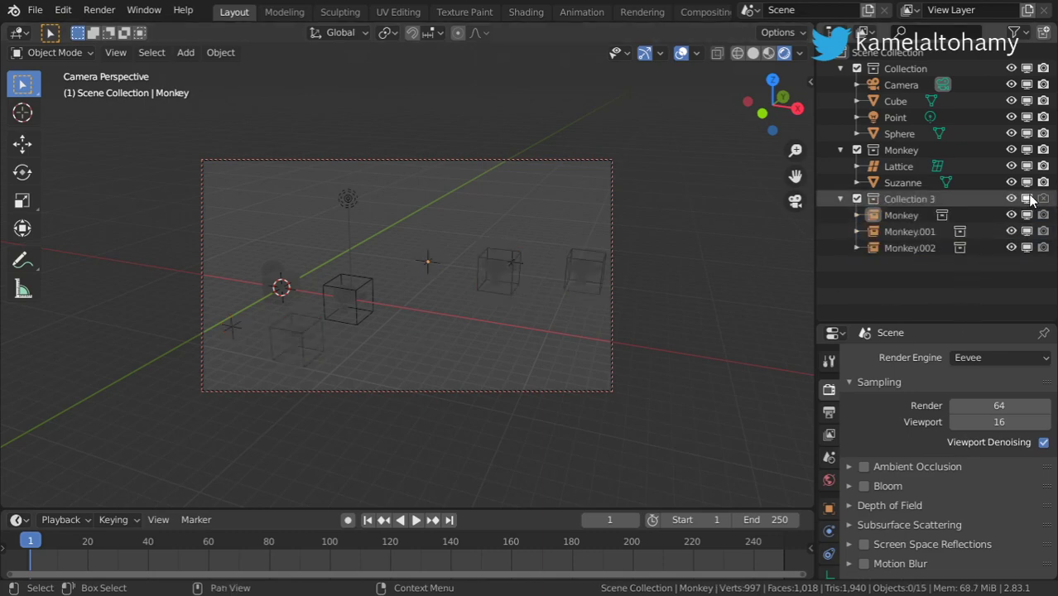
pyautogui.click(1010, 198)
pyautogui.click(1011, 198)
pyautogui.click(1010, 199)
pyautogui.click(1011, 199)
pyautogui.click(1010, 198)
pyautogui.click(1011, 198)
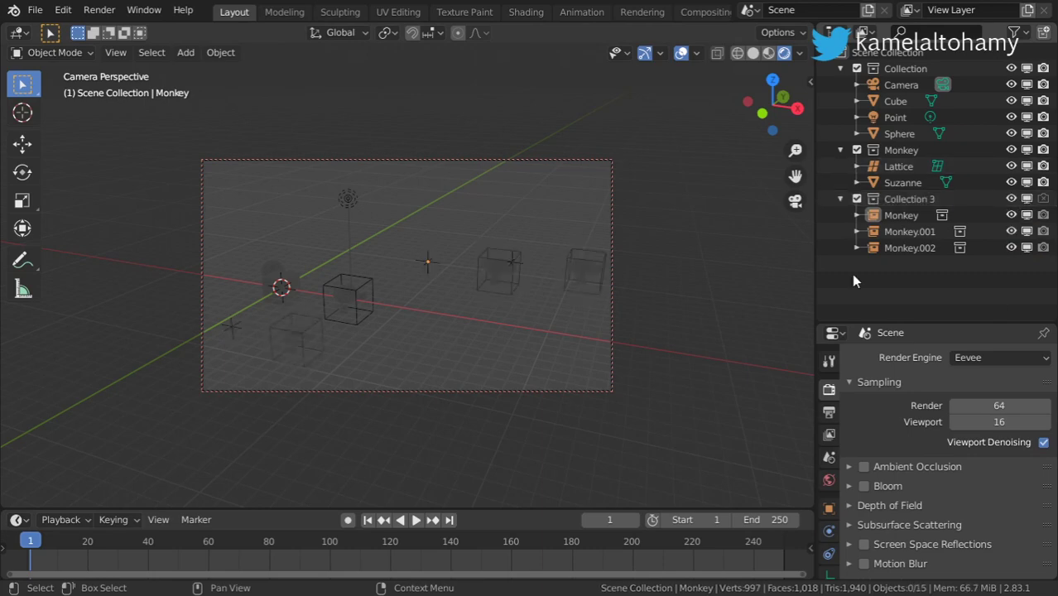
pyautogui.click(1026, 150)
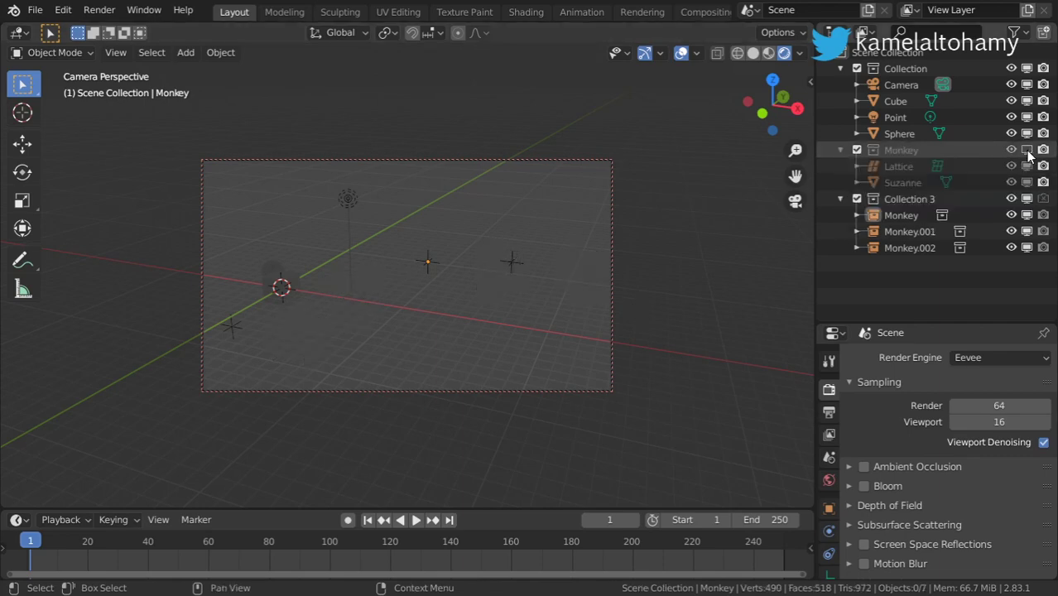
pyautogui.click(1026, 151)
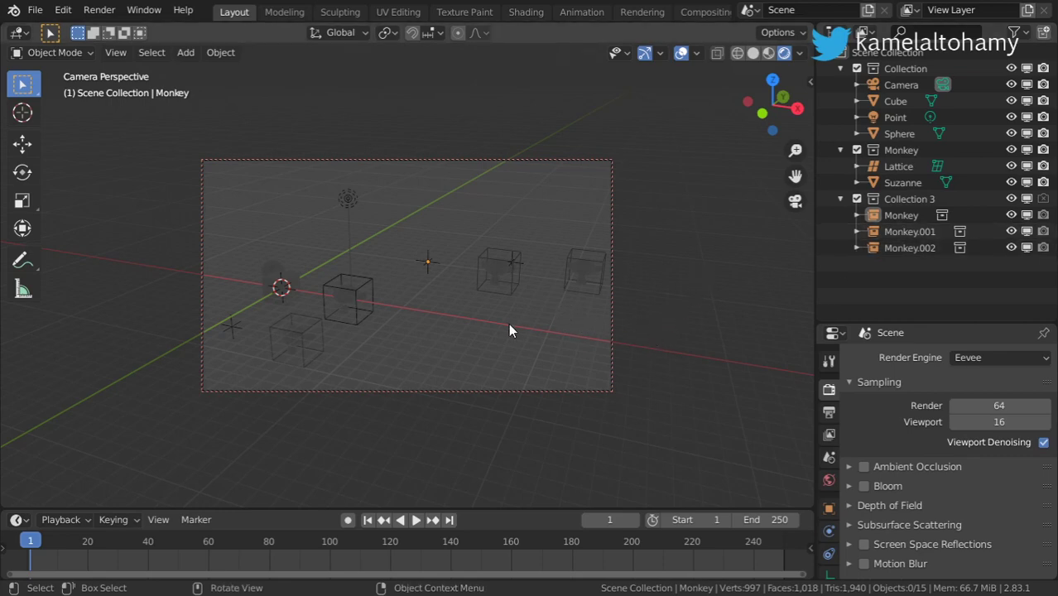
# - Orbit out of the camera view and switch the viewport to Solid shading
pyautogui.moveTo(513, 318); pyautogui.dragTo(476, 307, button='middle')
pyautogui.press('z')
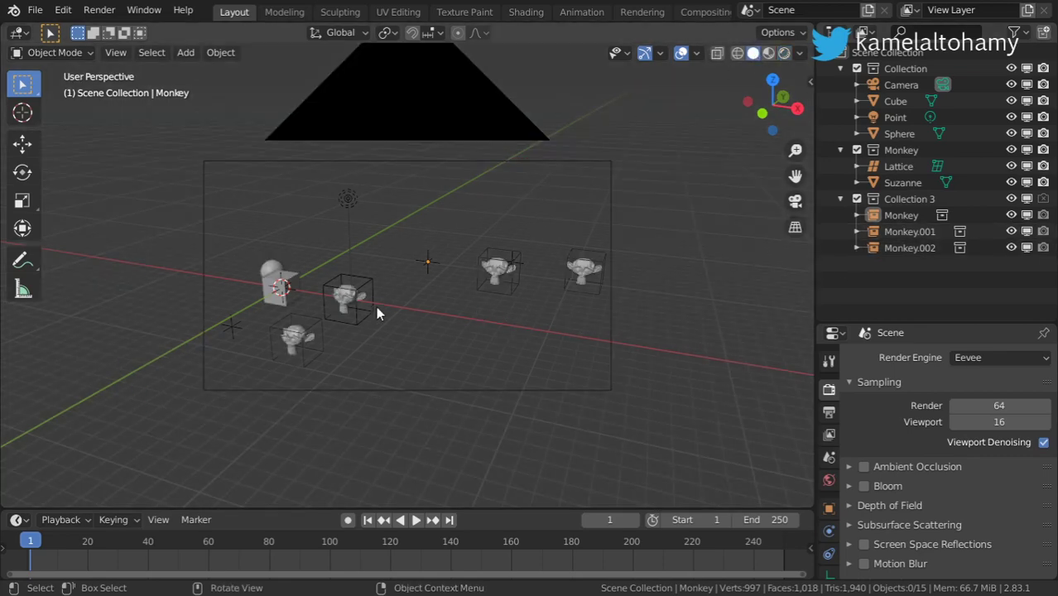
pyautogui.press('KP_0')
pyautogui.press('KP_0')
# - Move the Cube into Collection 3 alongside the monkeys
pyautogui.rightClick(222, 288)
pyautogui.press('Escape')
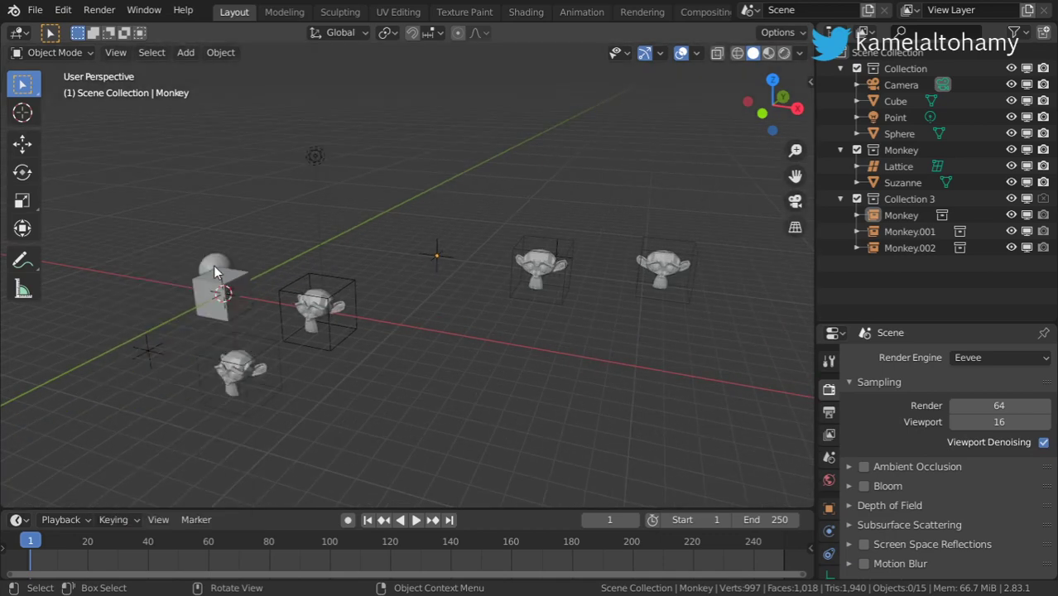
pyautogui.click(212, 261)
pyautogui.press('m')
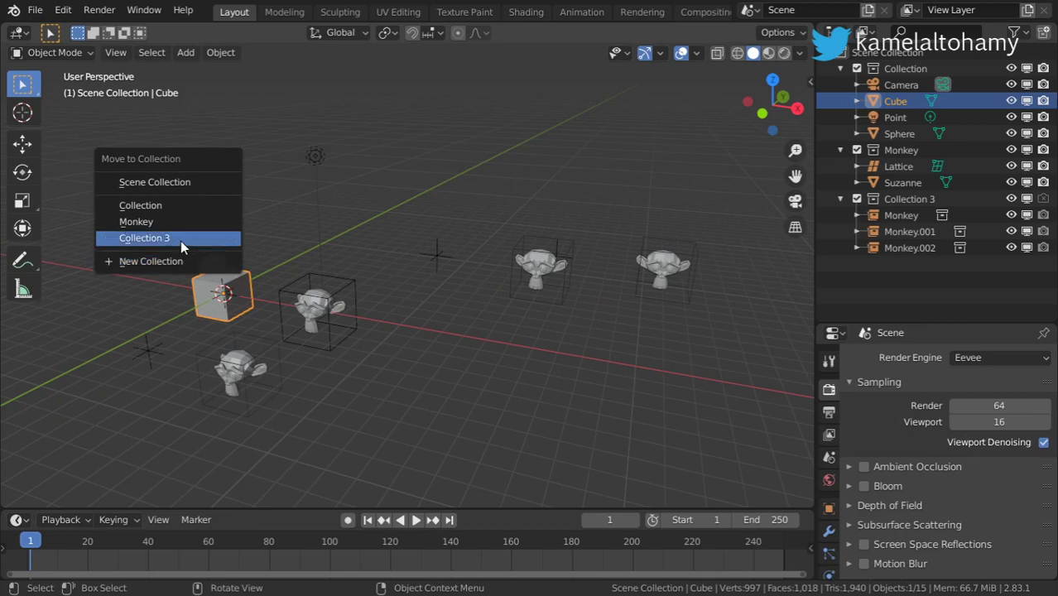
pyautogui.click(181, 239)
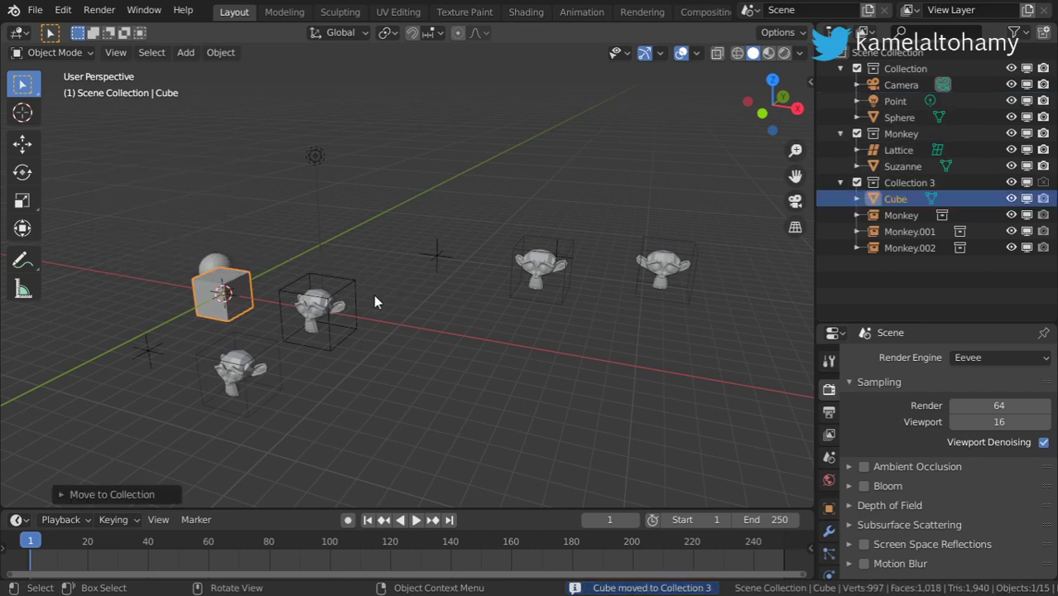